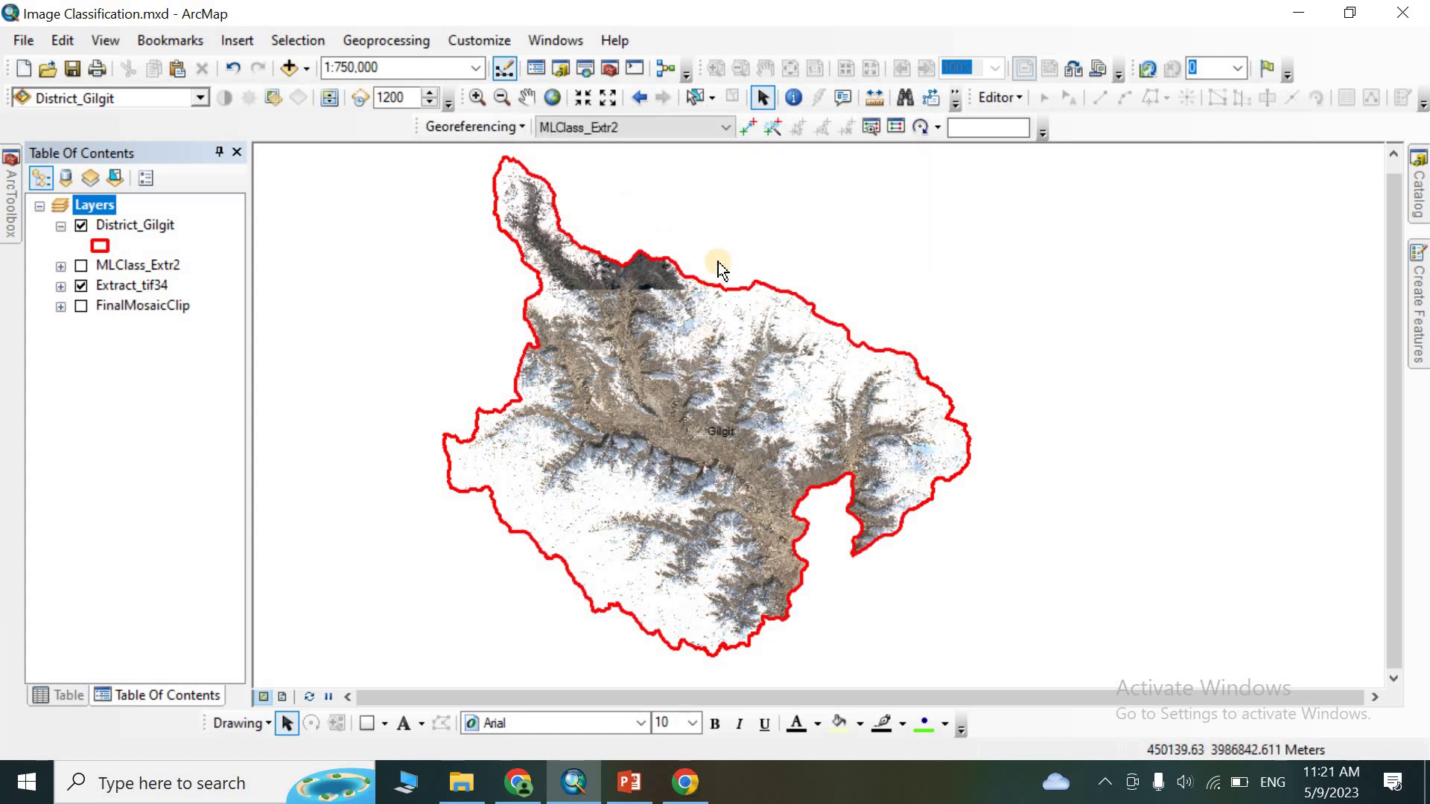
Step: Show the Image Classification toolbar
left_click(484, 42)
mouse_move(503, 66)
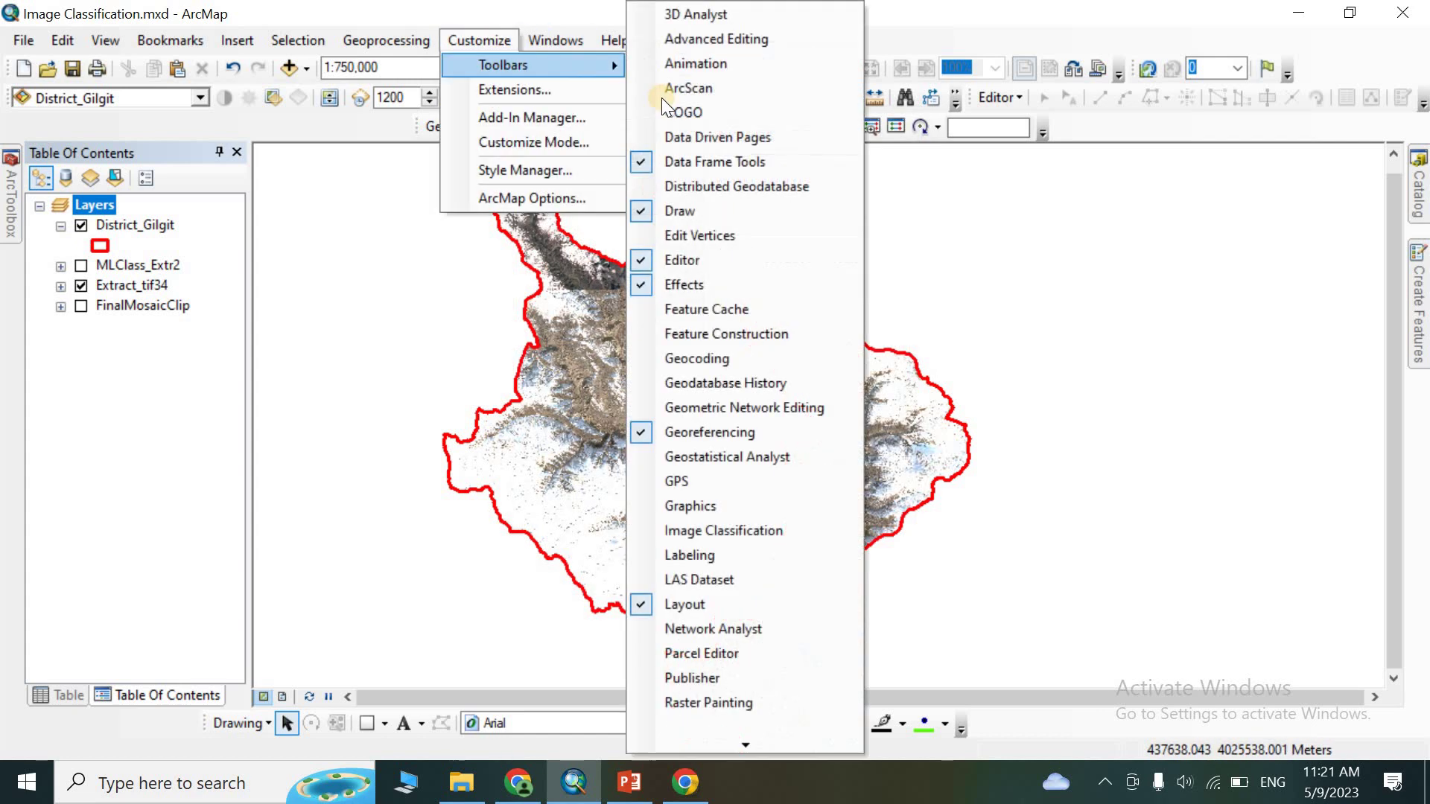
left_click(751, 532)
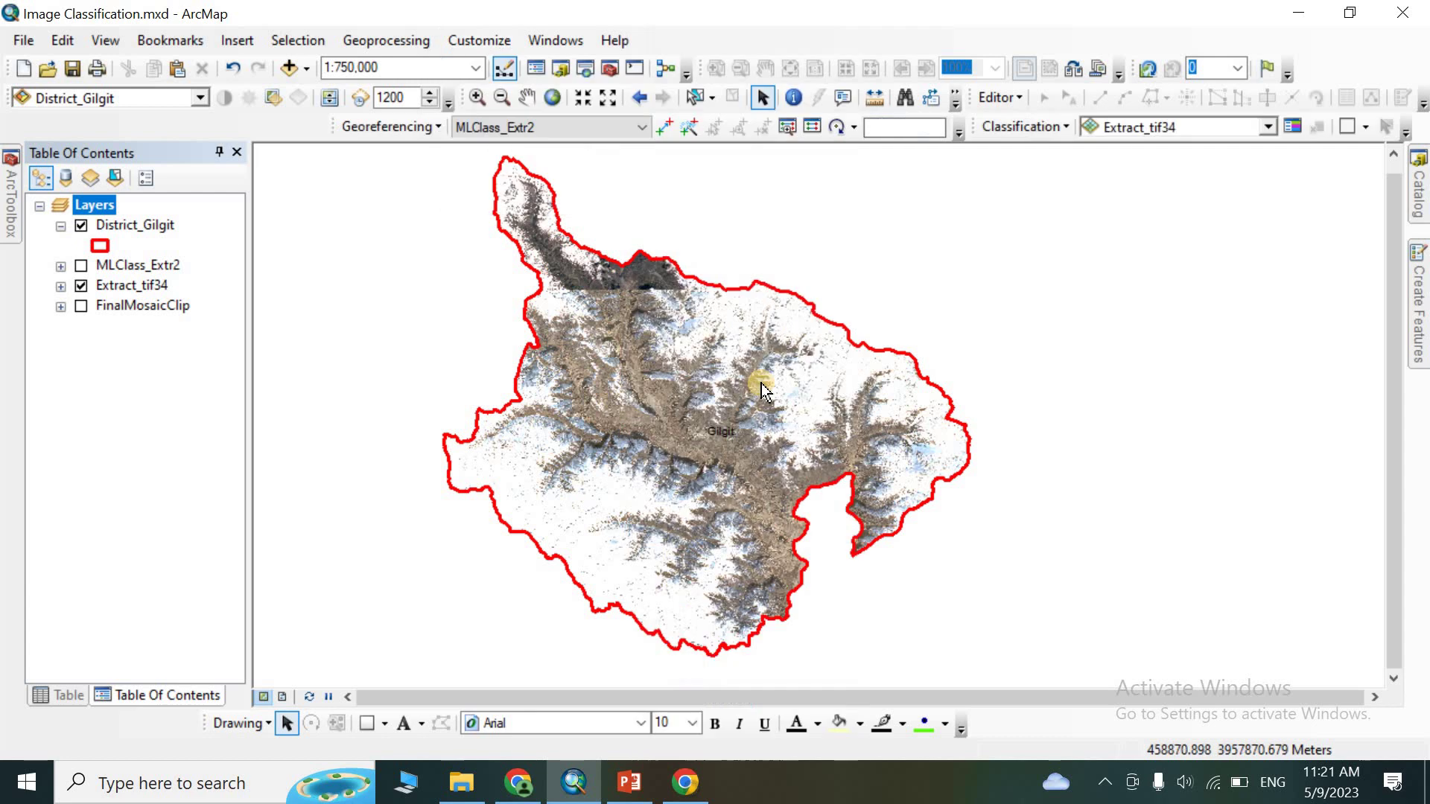
right_click(760, 37)
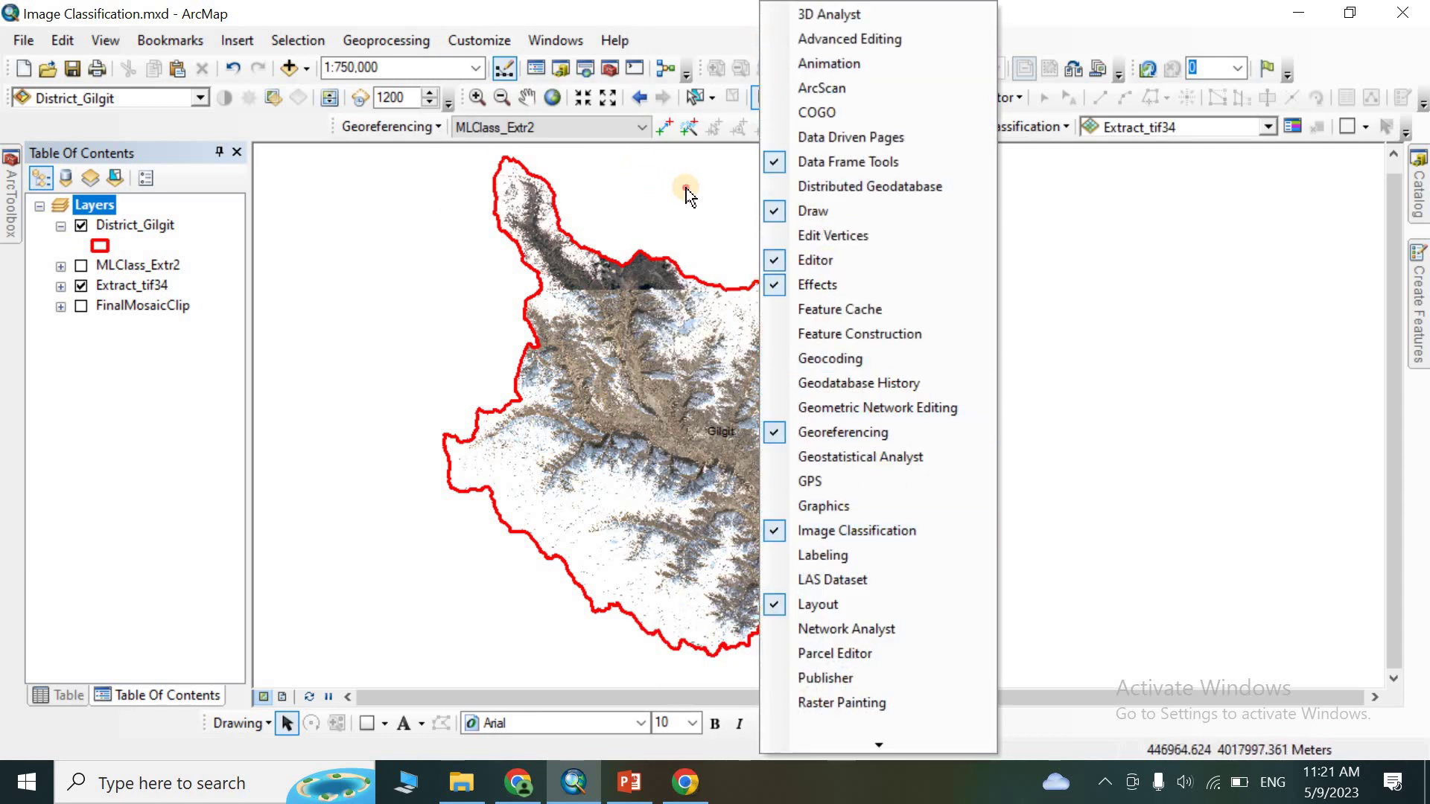
left_click(1003, 185)
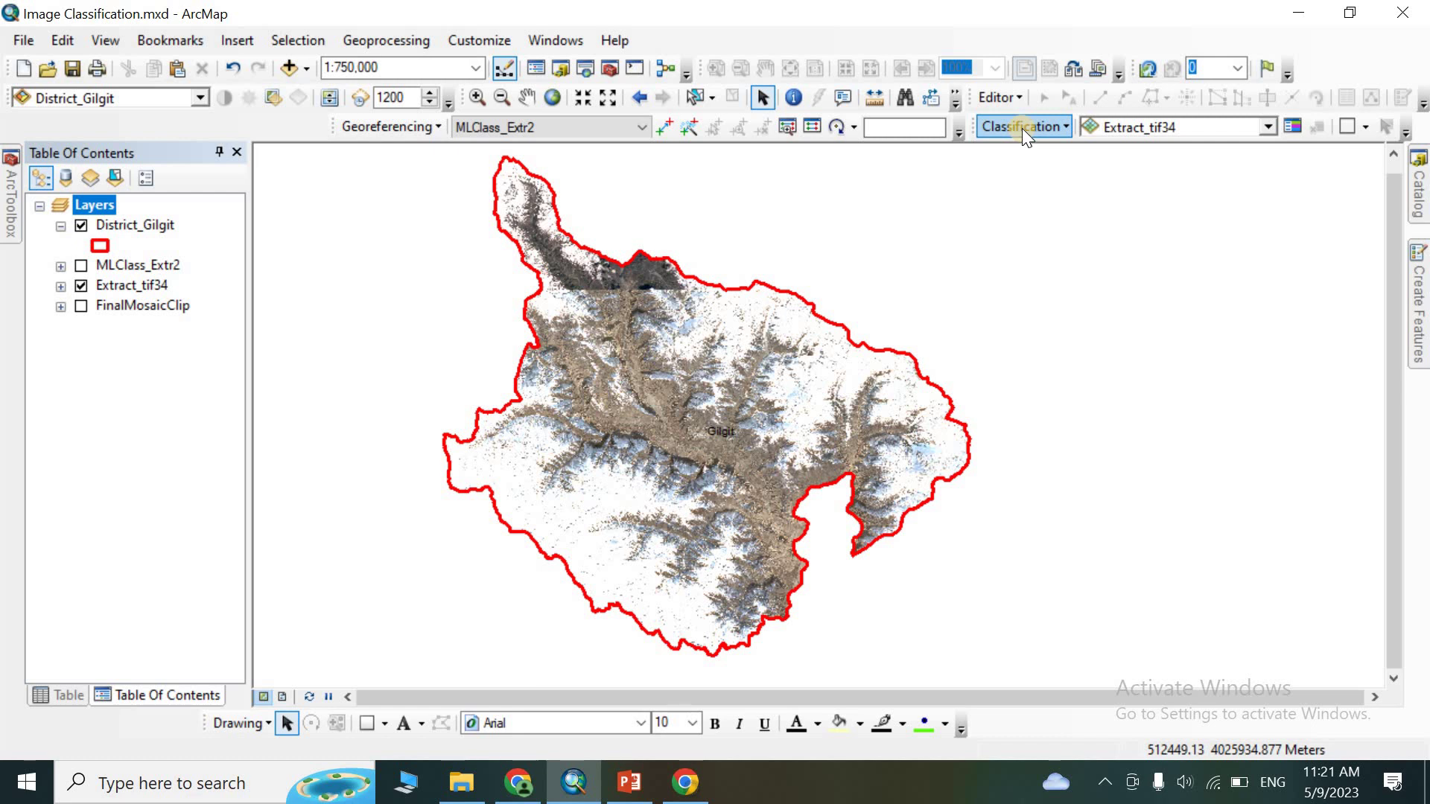
Step: Choose Extract_tif34 as the image layer for the classification analysis
left_click(122, 285)
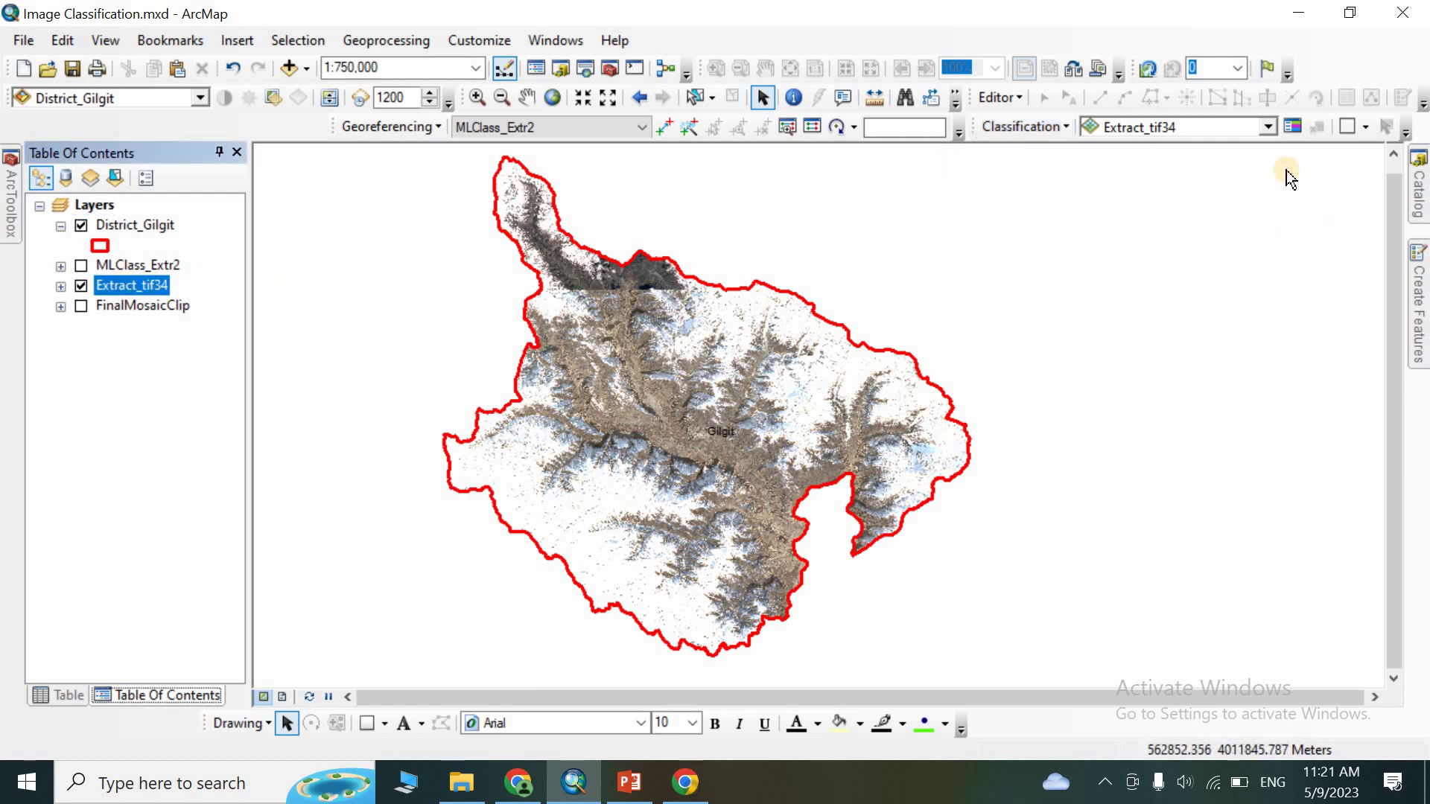
left_click(1267, 127)
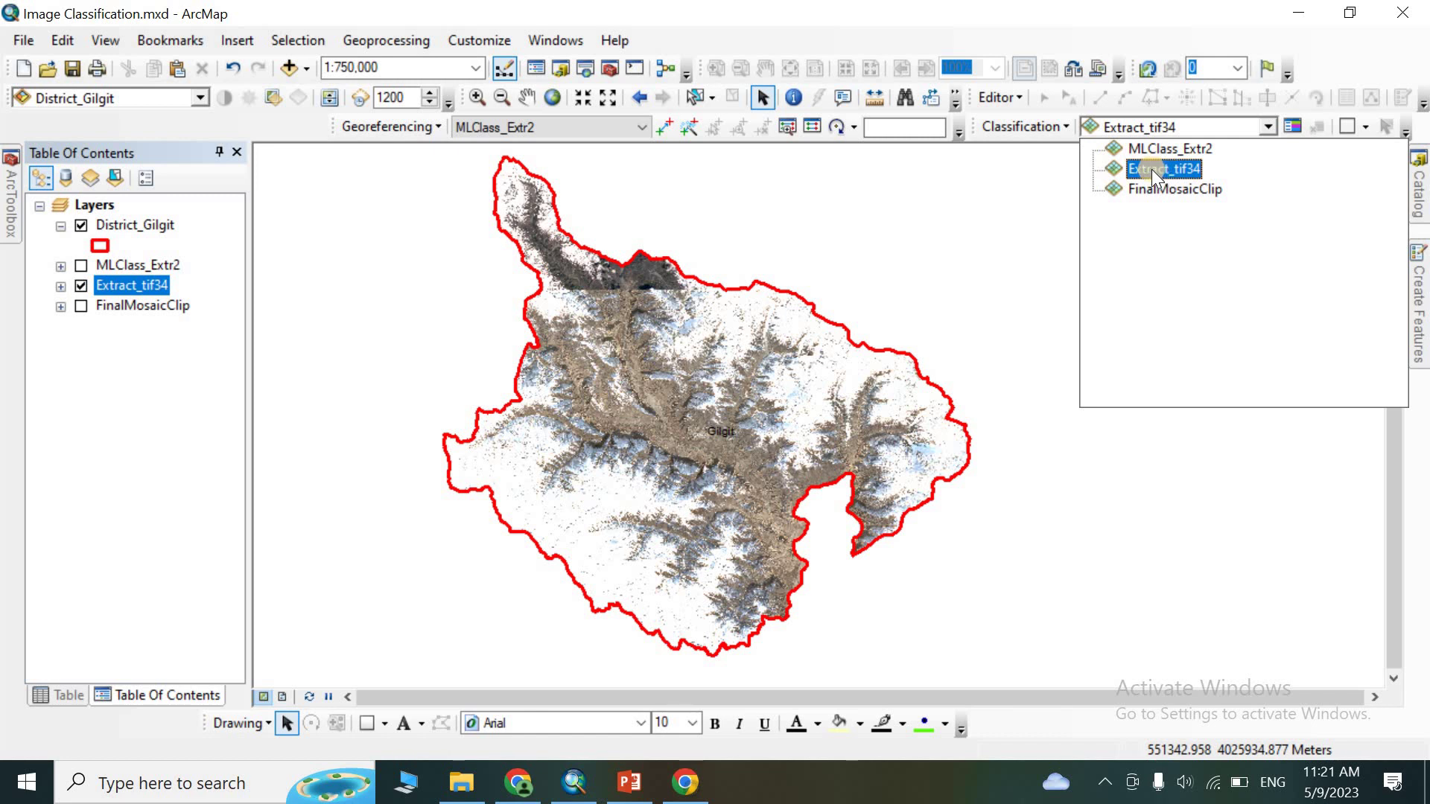
left_click(1152, 168)
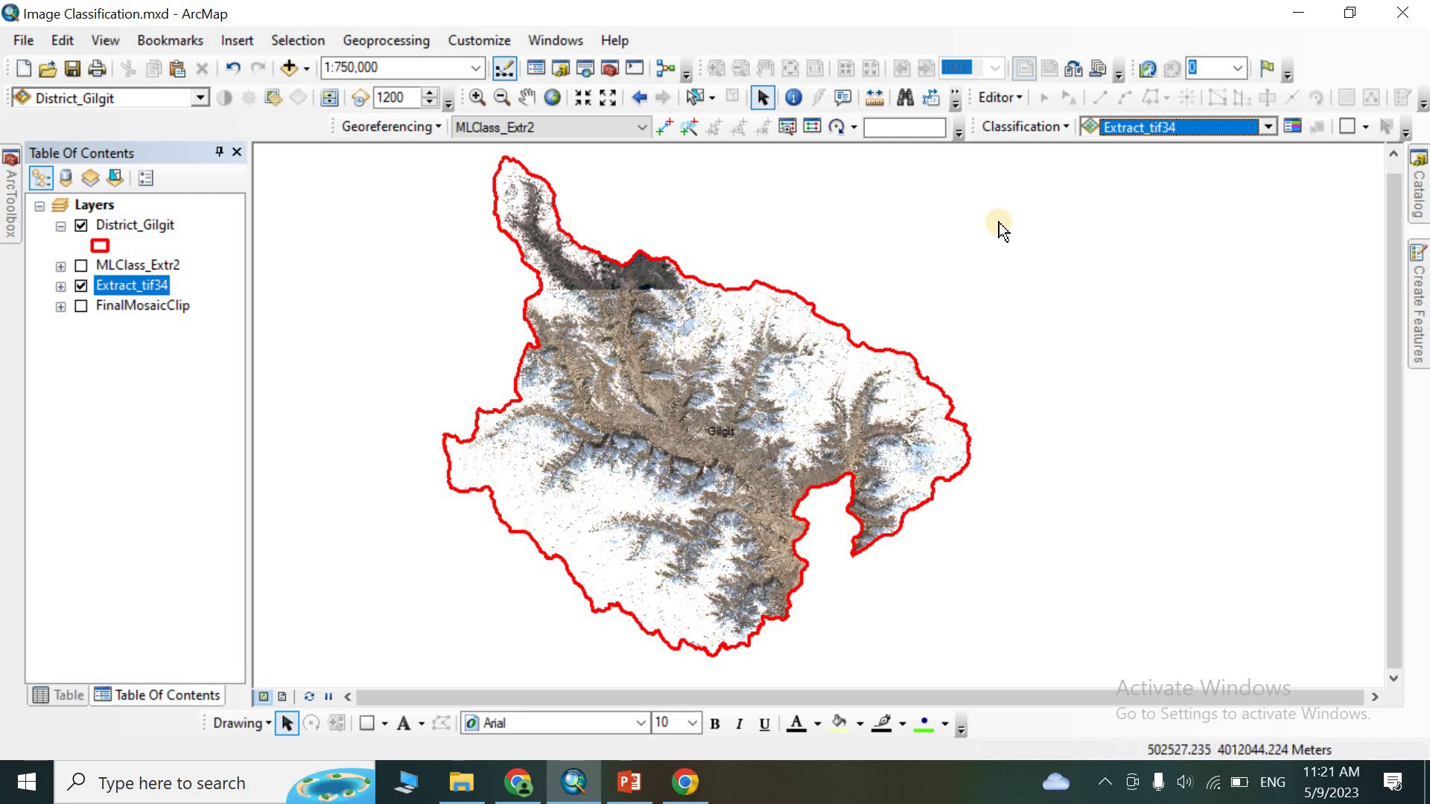
Step: Start Iso Cluster Unsupervised Classification, then remove Extract_tif34 from the input raster bands and add it again
left_click(1019, 128)
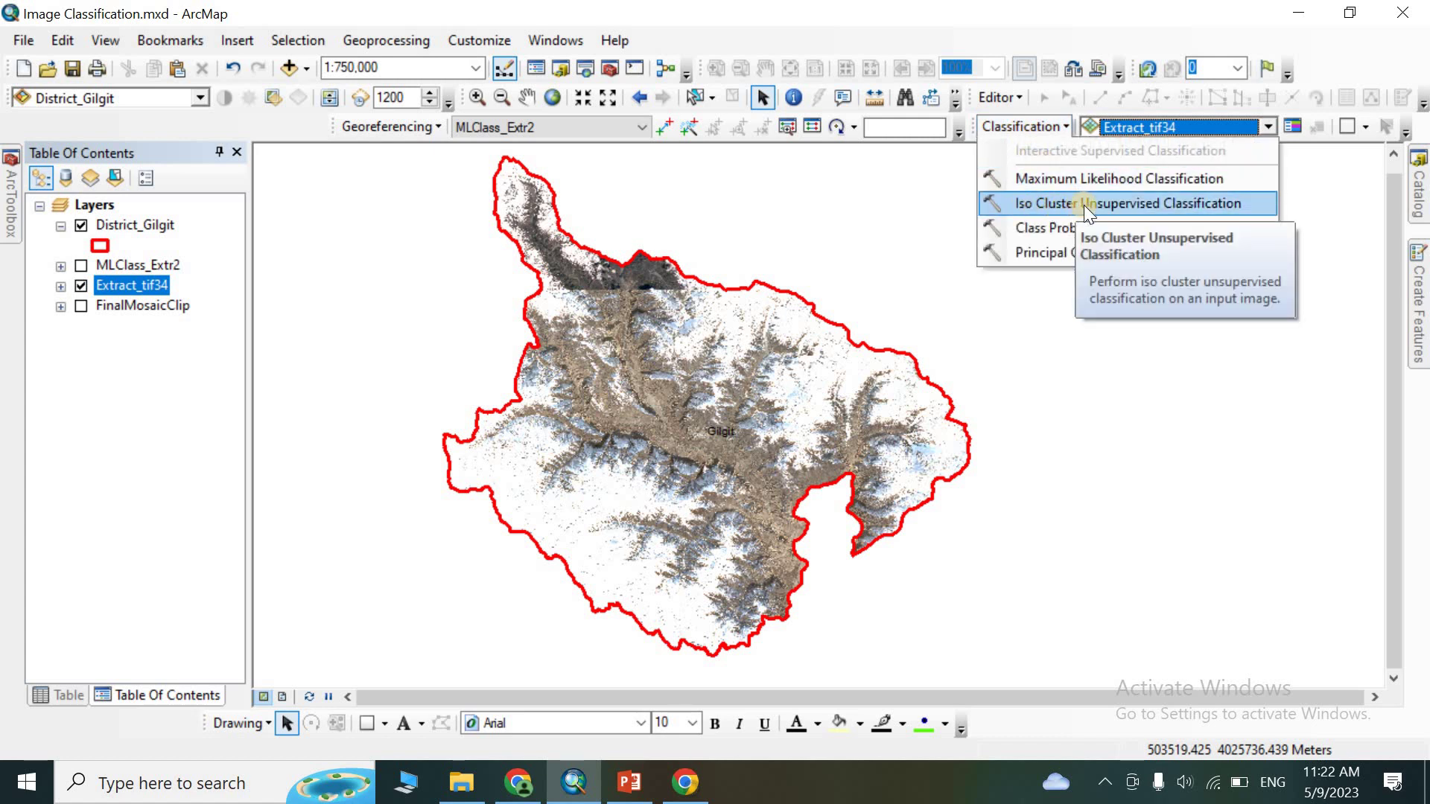
left_click(1151, 203)
left_click_drag(649, 128, 597, 83)
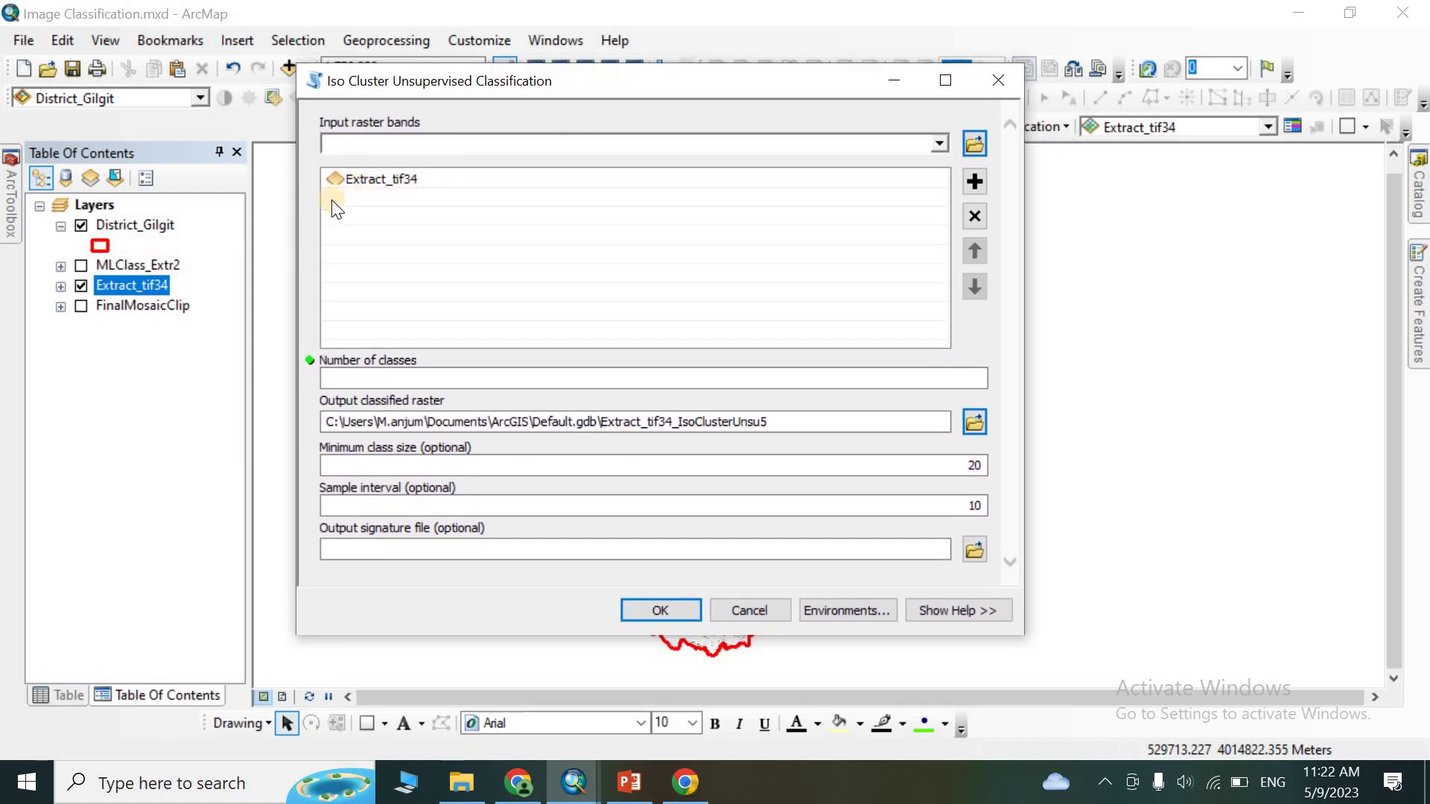
left_click(431, 177)
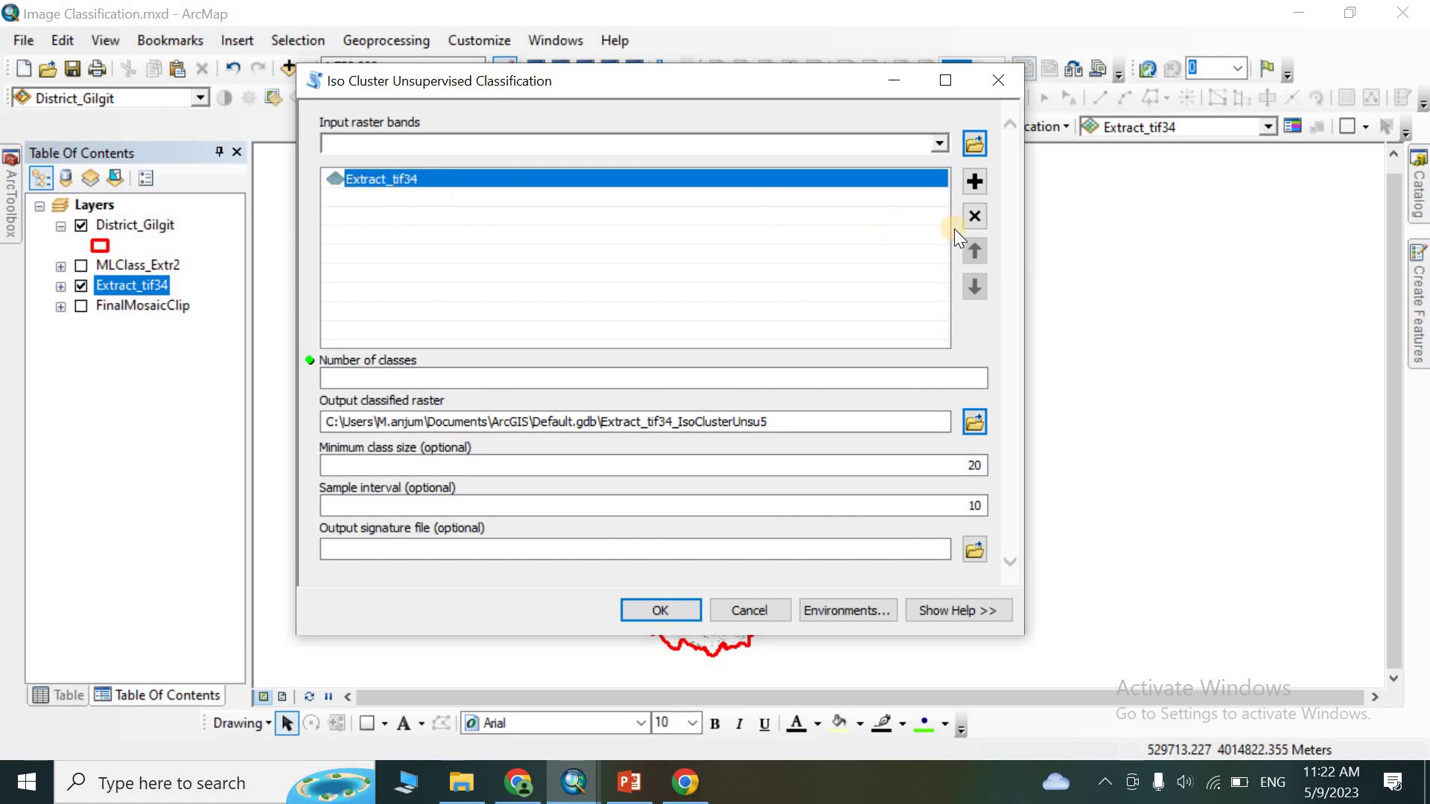
left_click(432, 182)
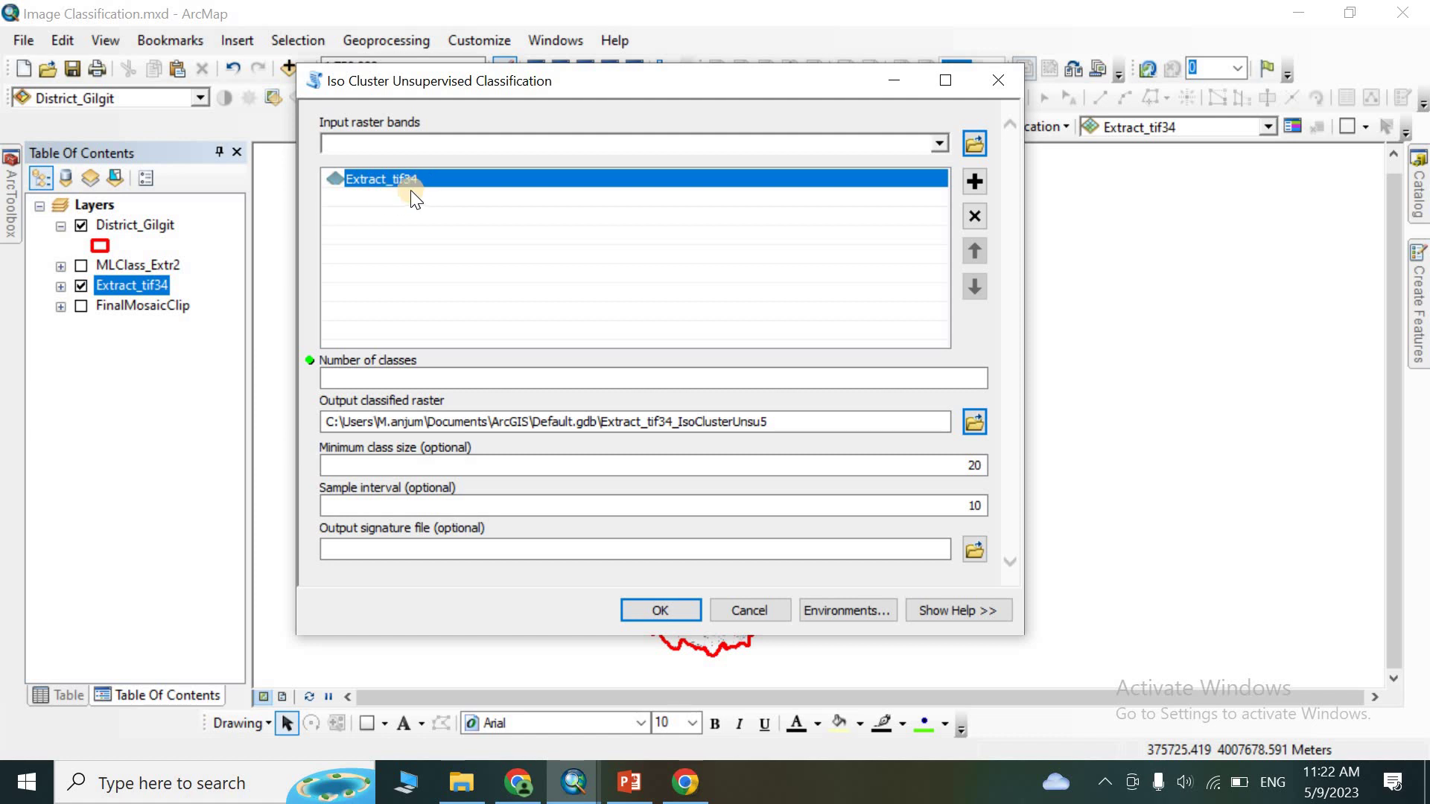
left_click(973, 217)
left_click_drag(118, 288, 362, 147)
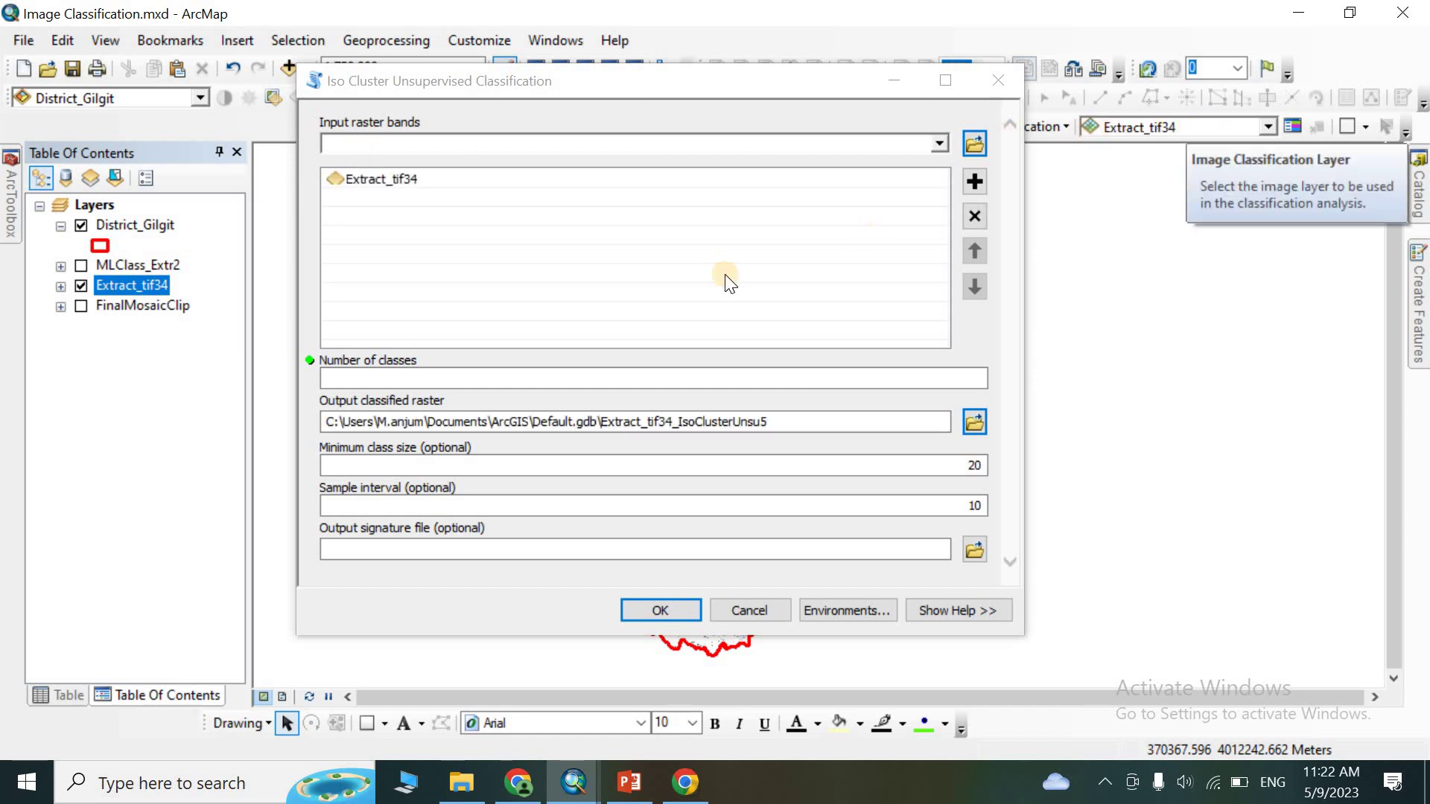
Step: Set the number of classes to 7, shorten the output raster's name to IsoClusterUnsu5, and run the classification
left_click(928, 381)
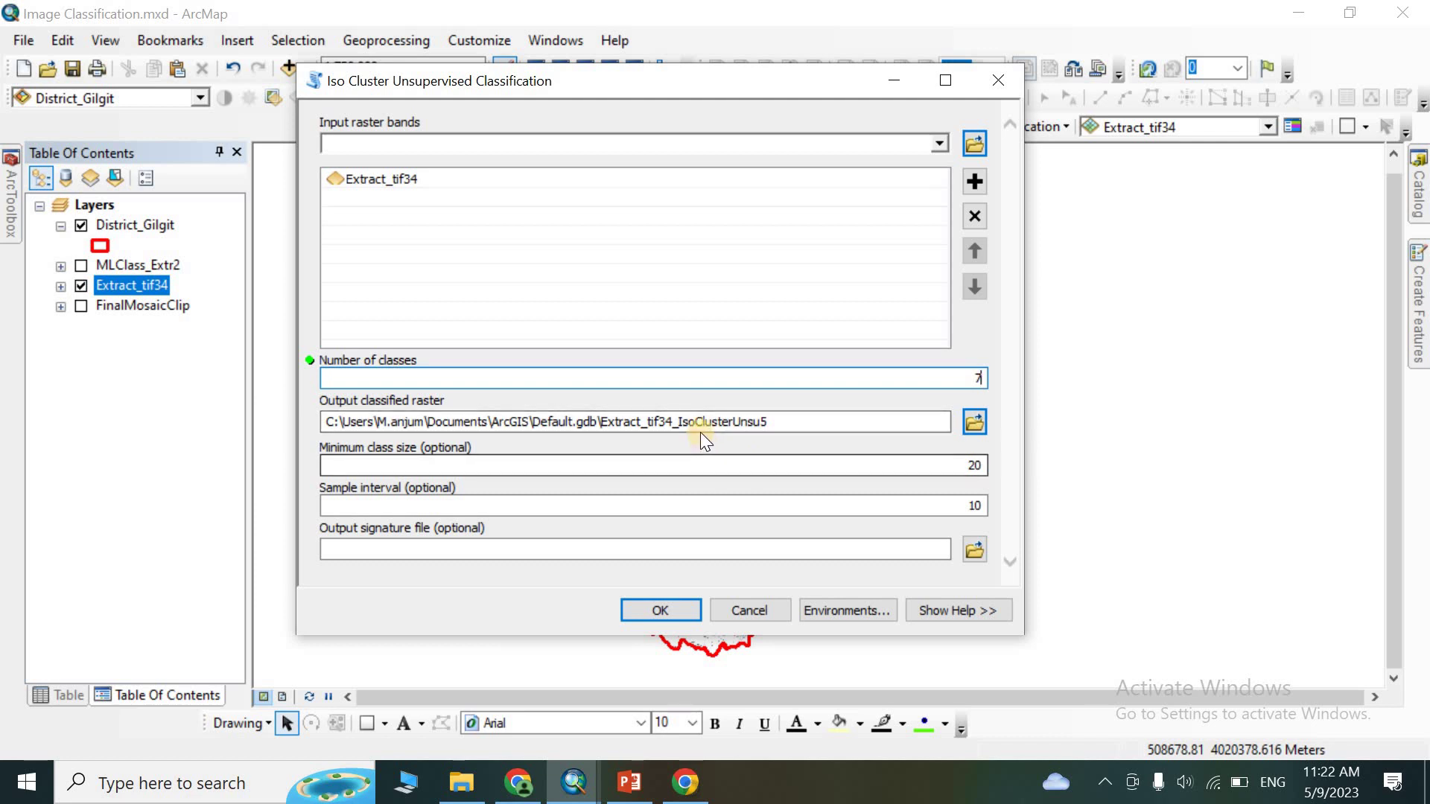
left_click_drag(679, 425, 610, 432)
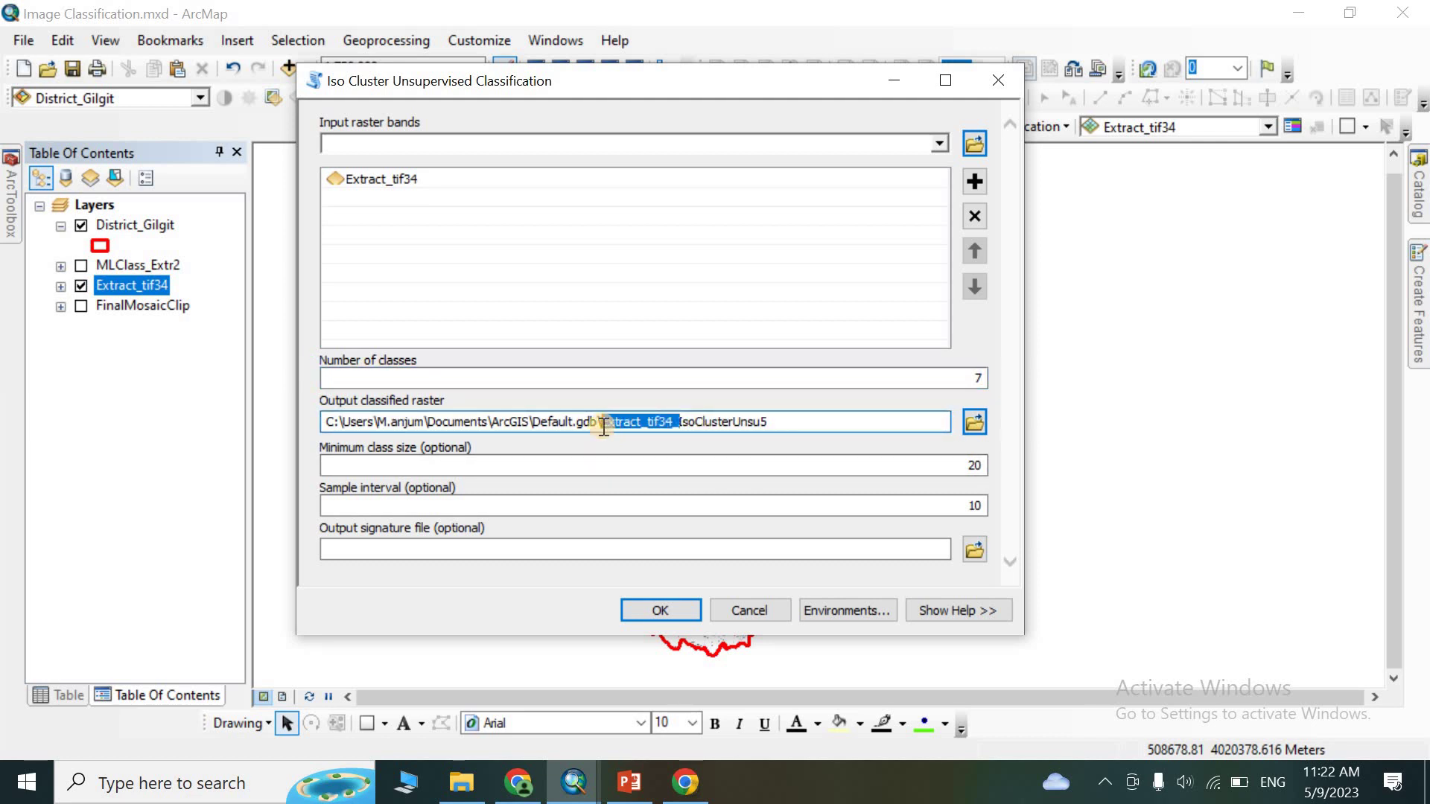
key("BackSpace")
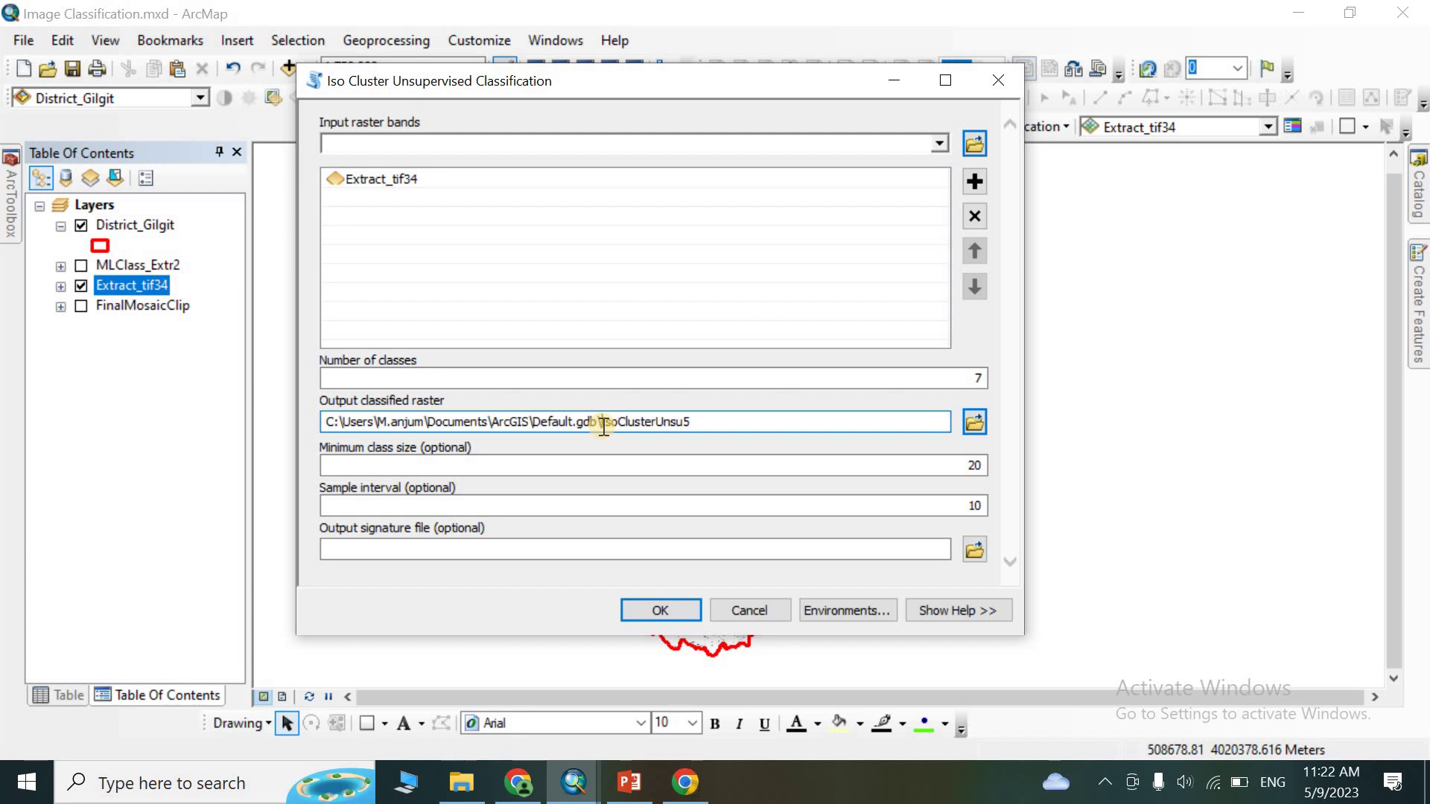
left_click(659, 610)
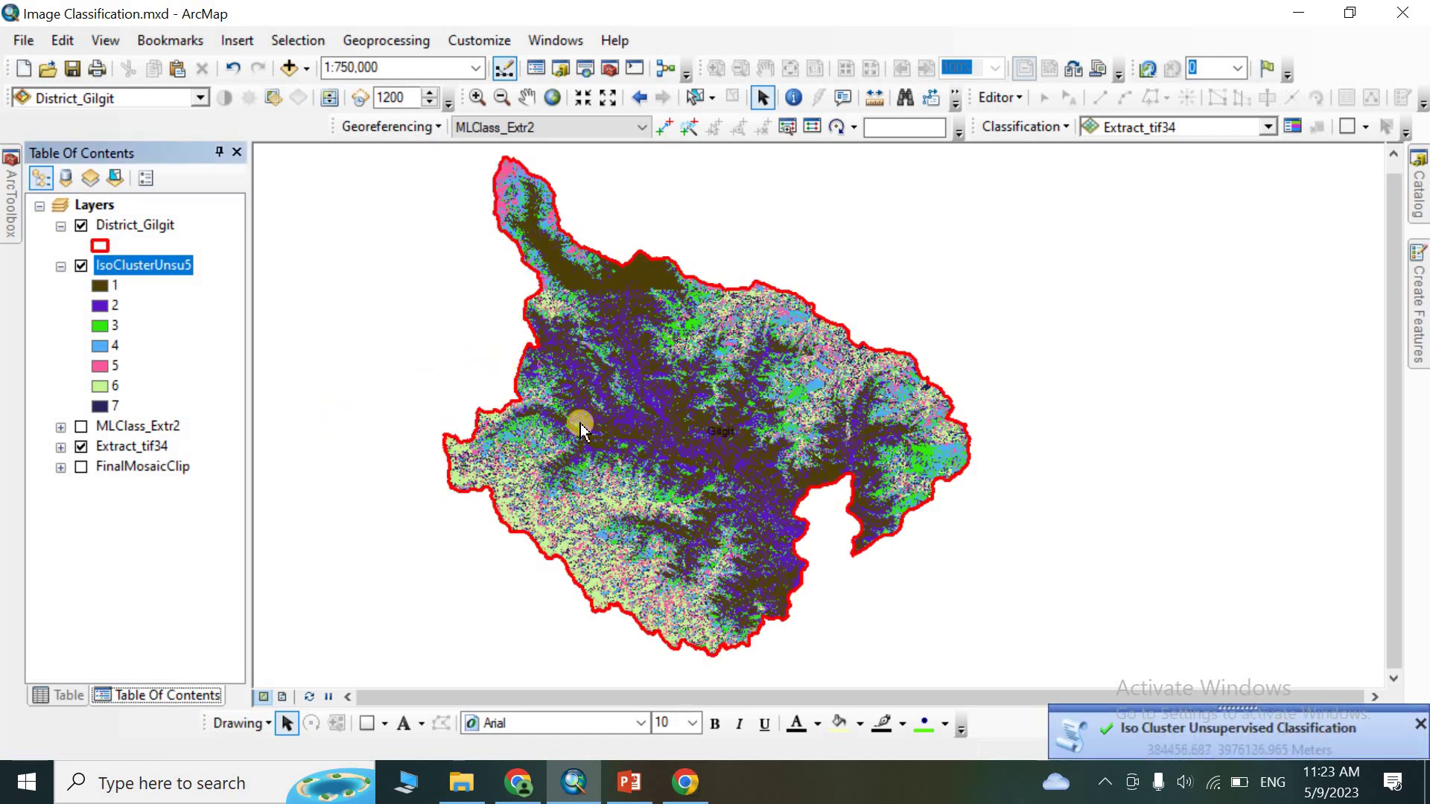
Step: Hide the Extract_tif34 layer and examine the classified raster's seven classes up close across the district
left_click(80, 445)
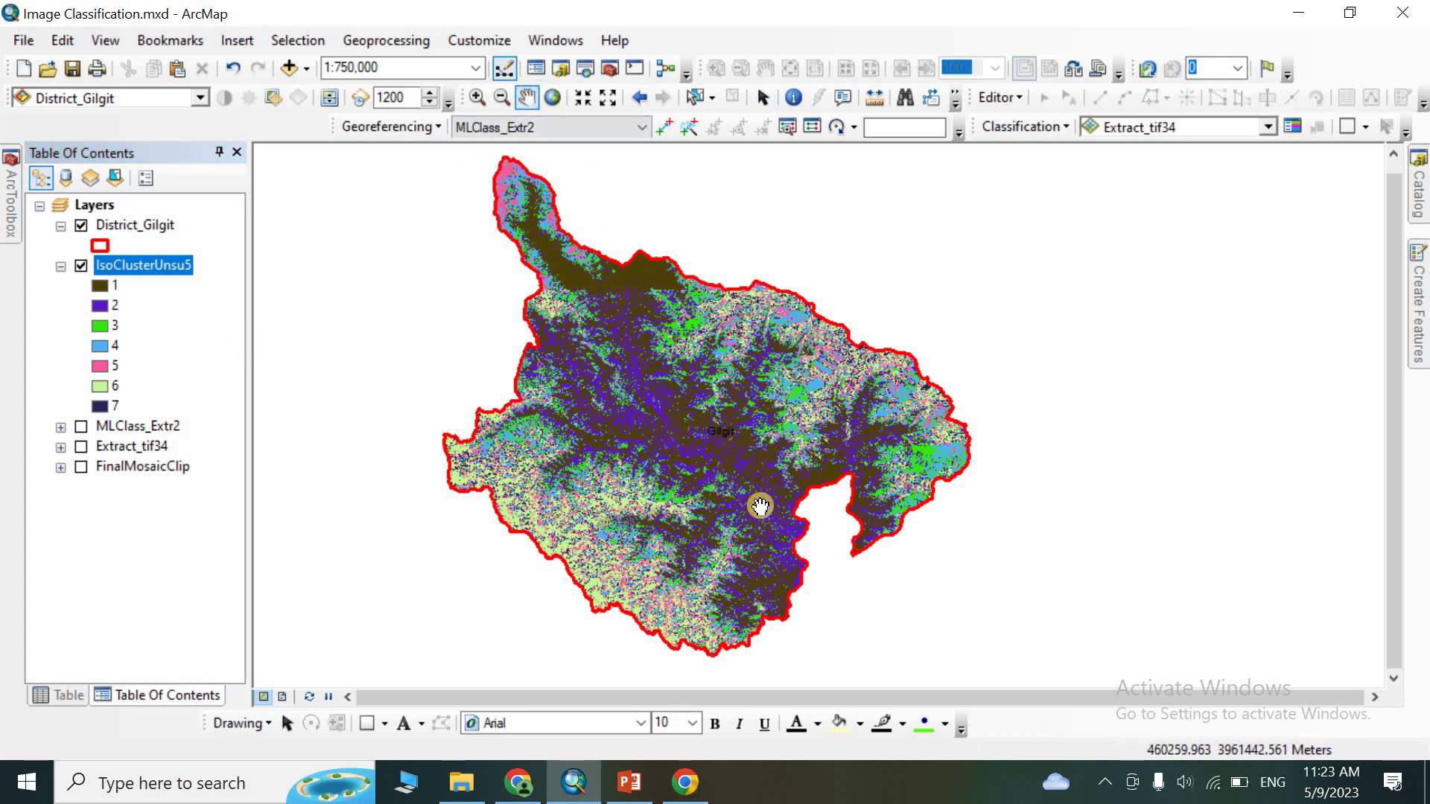
scroll(761, 505, "up", 1)
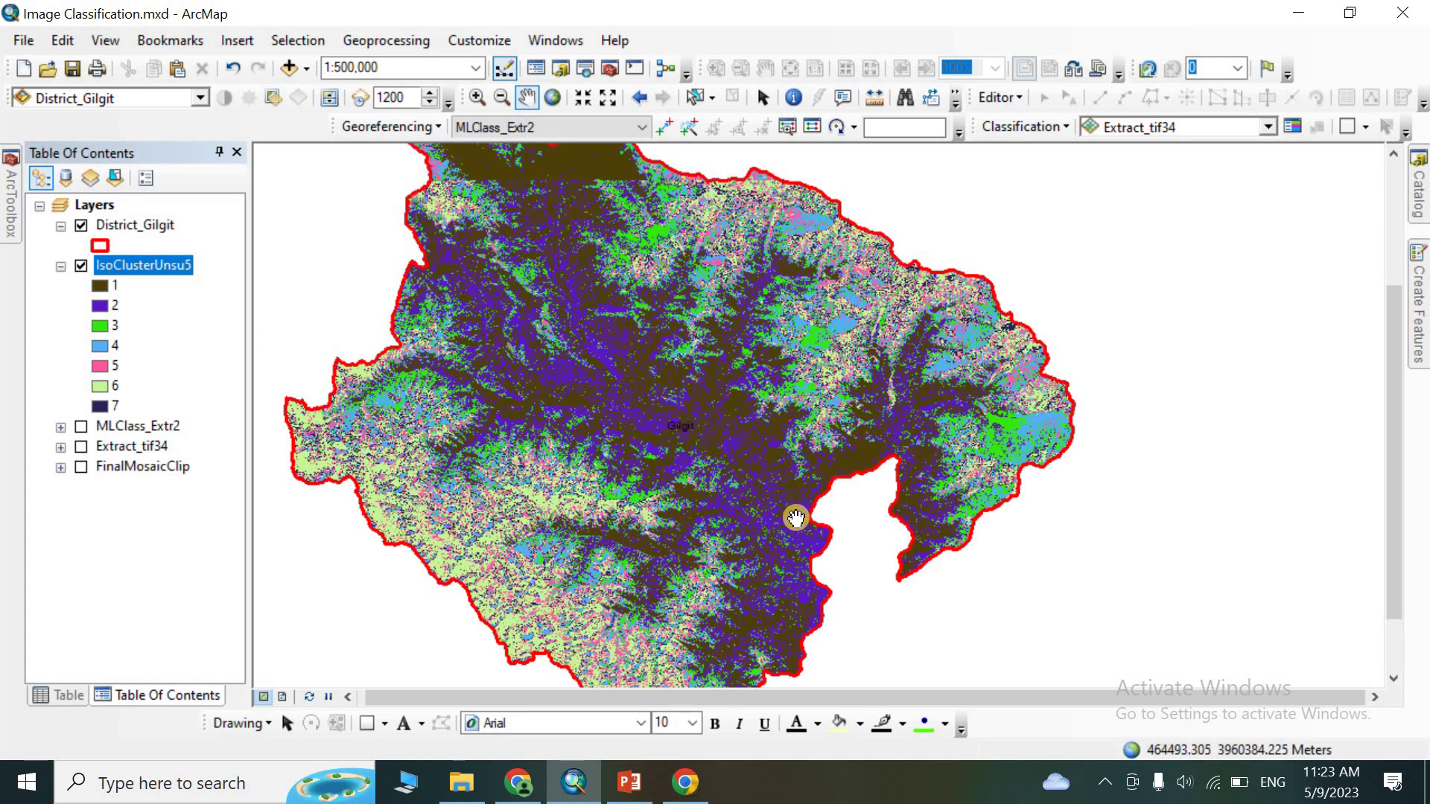
scroll(783, 514, "up", 1)
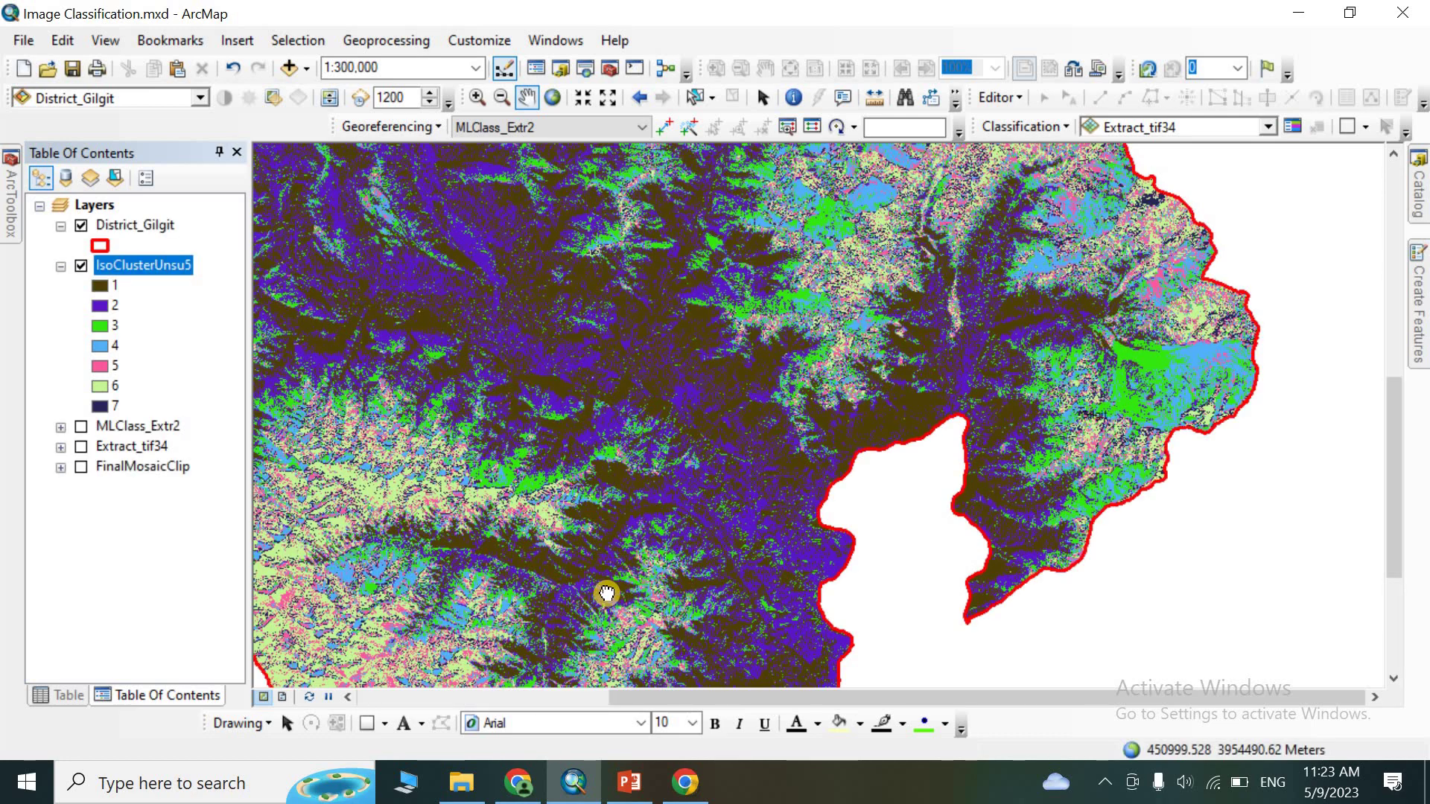
left_click_drag(606, 593, 852, 472)
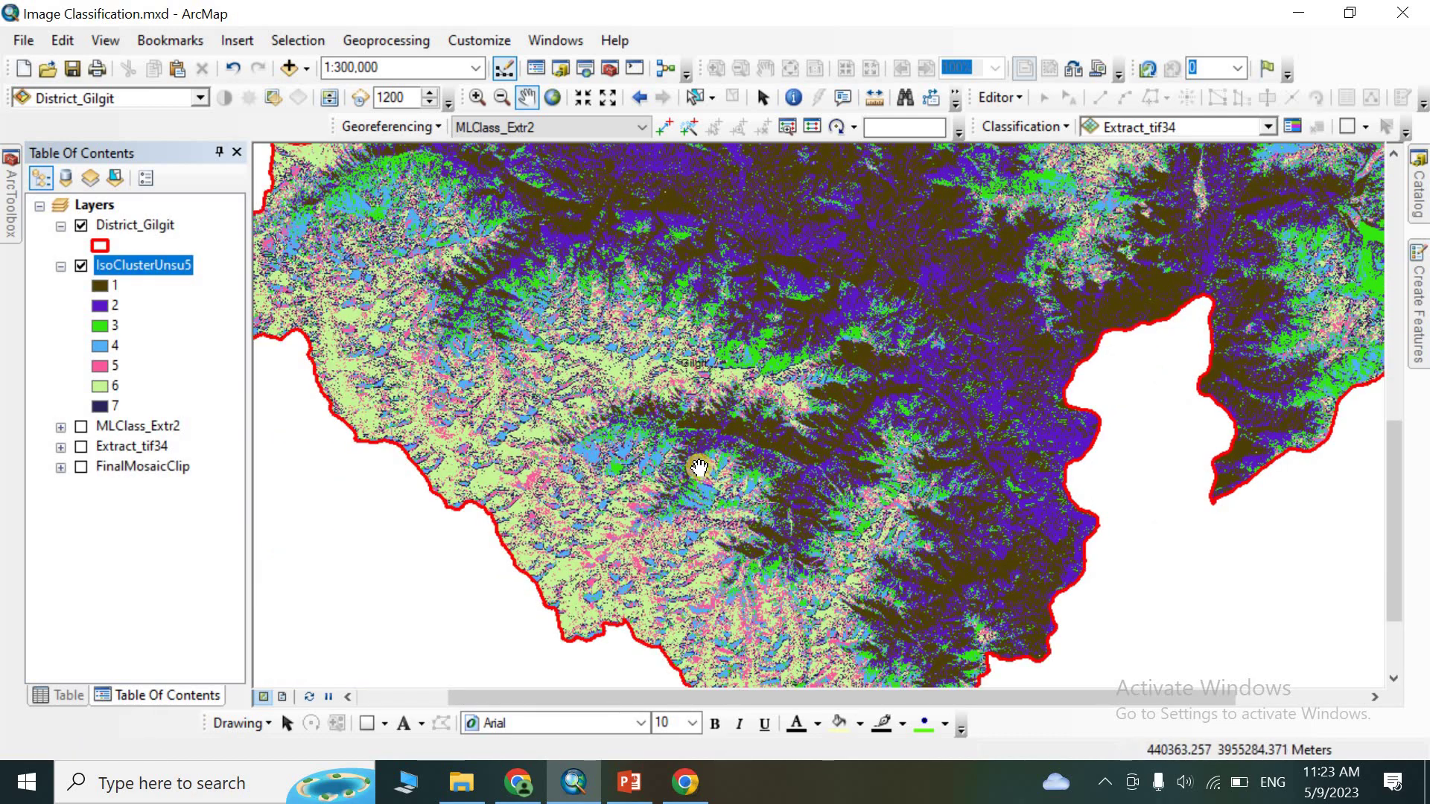
mouse_move(862, 361)
left_mouse_down()
mouse_move(737, 455)
mouse_move(588, 489)
left_mouse_up()
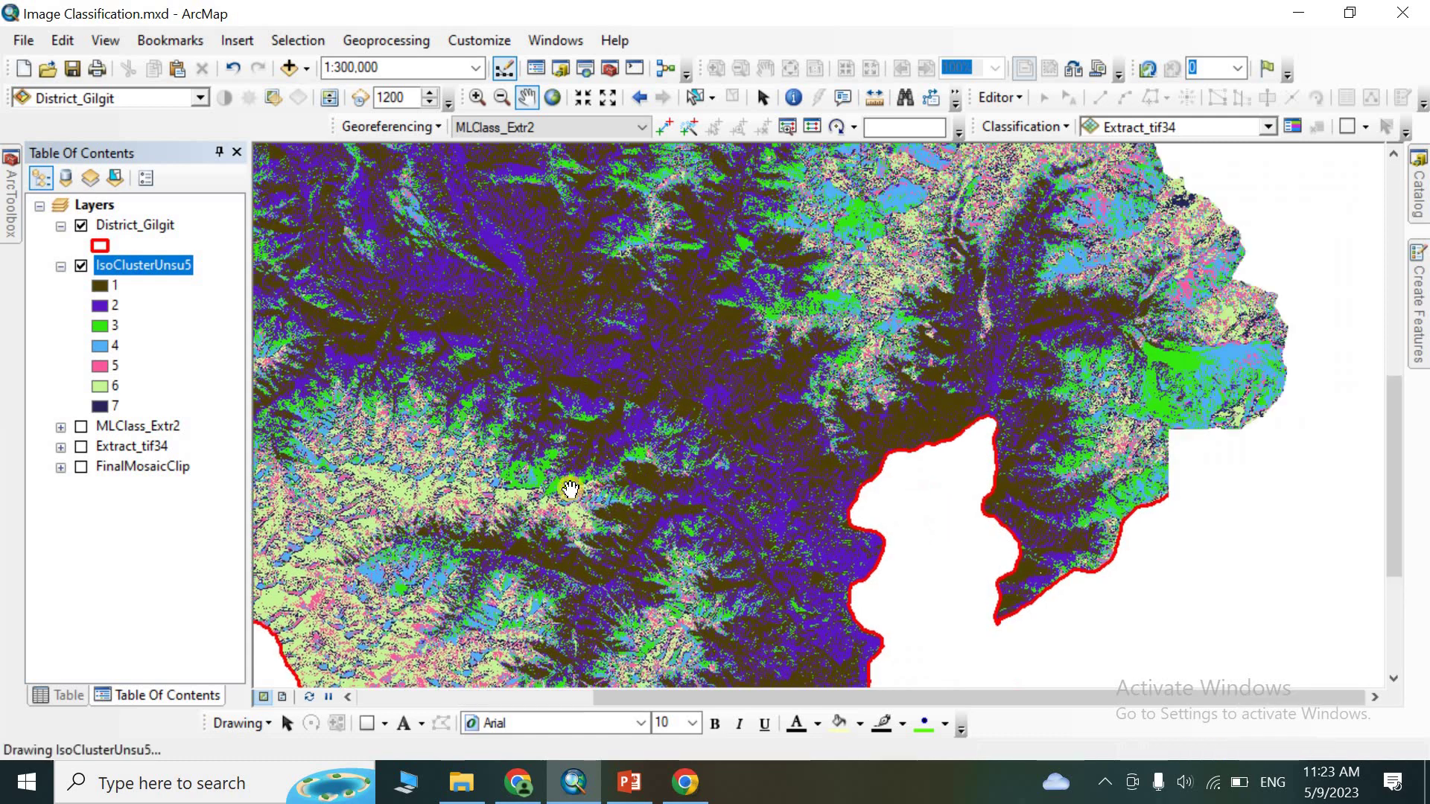
left_click_drag(836, 434, 1140, 366)
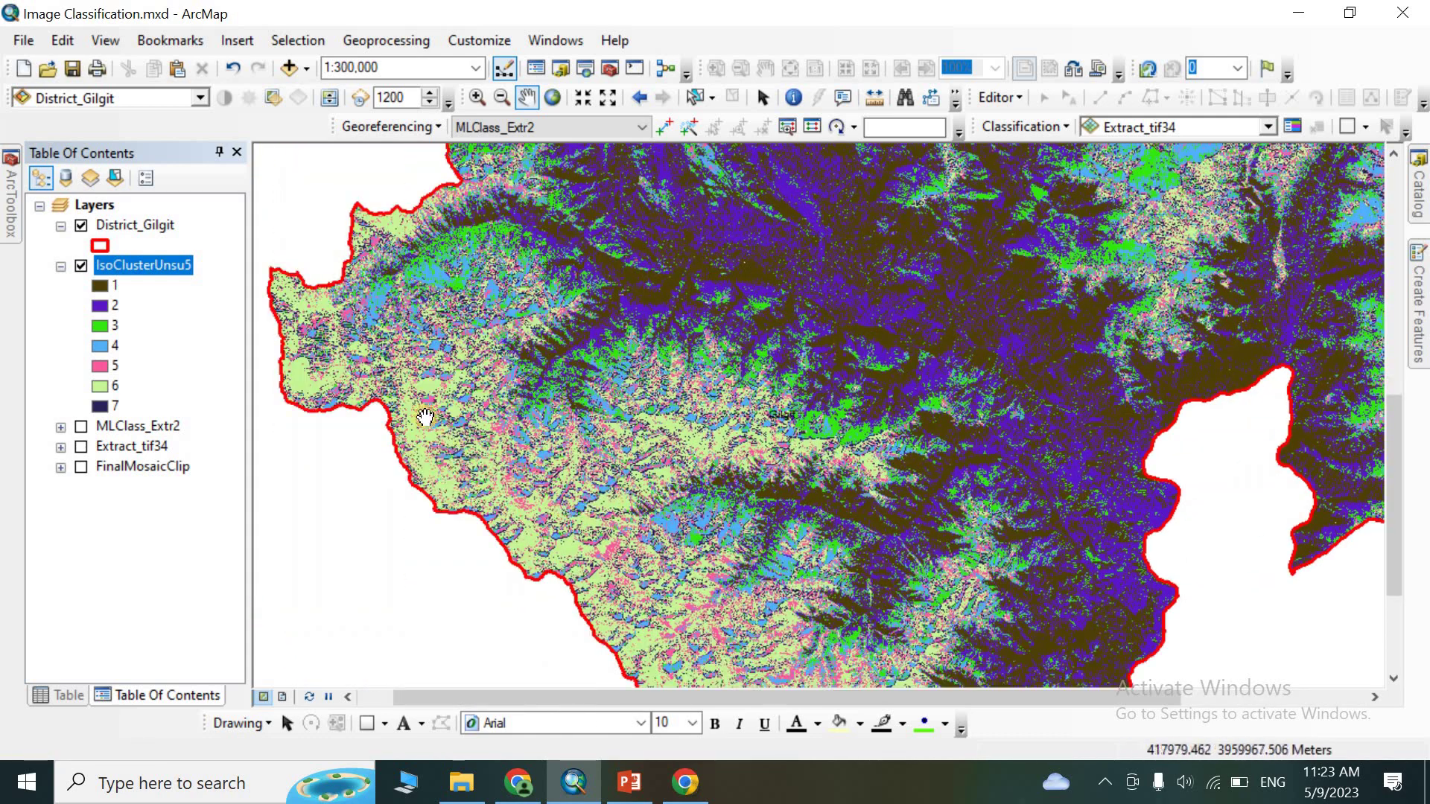
mouse_move(661, 454)
left_mouse_down()
mouse_move(767, 453)
mouse_move(660, 388)
left_mouse_up()
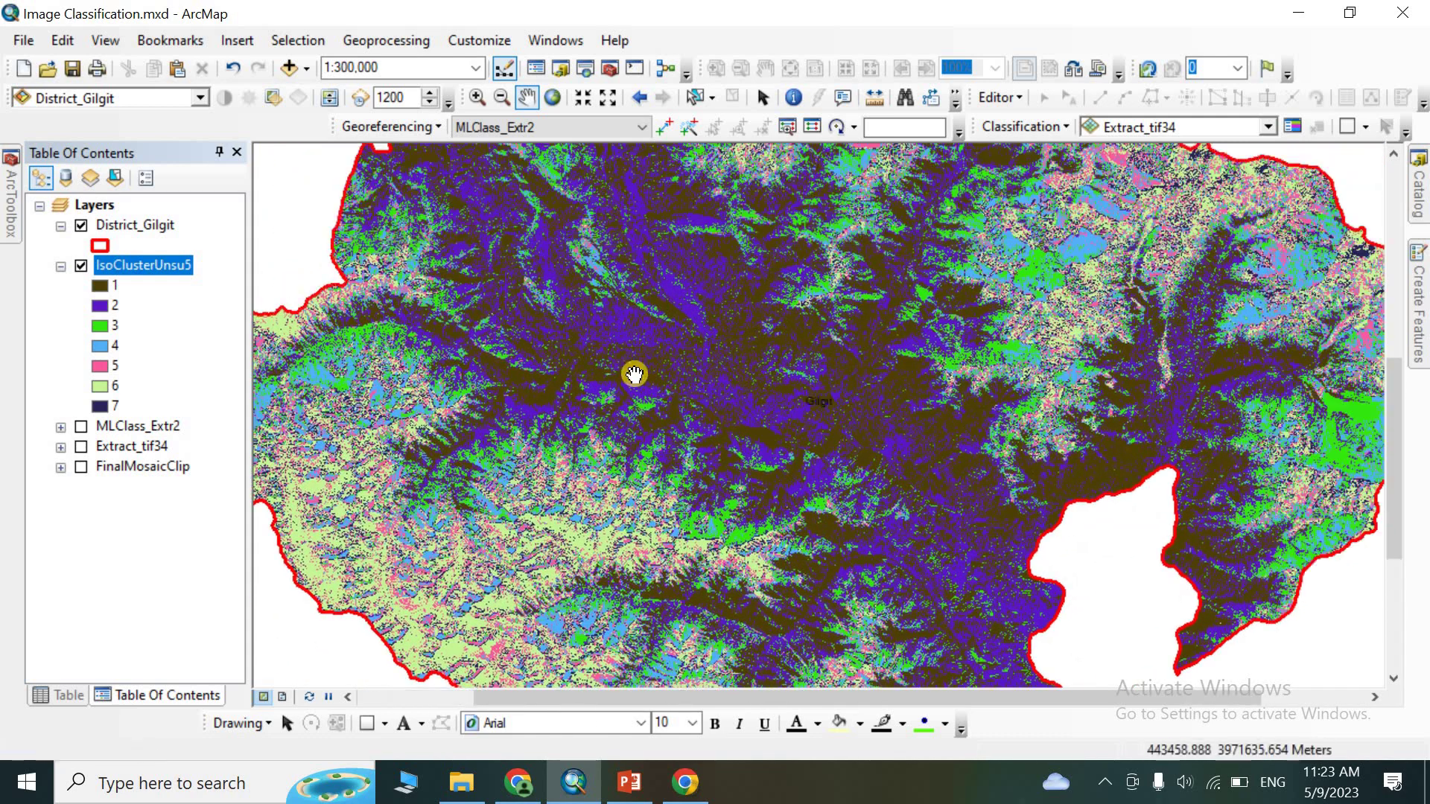
left_click_drag(790, 403, 736, 330)
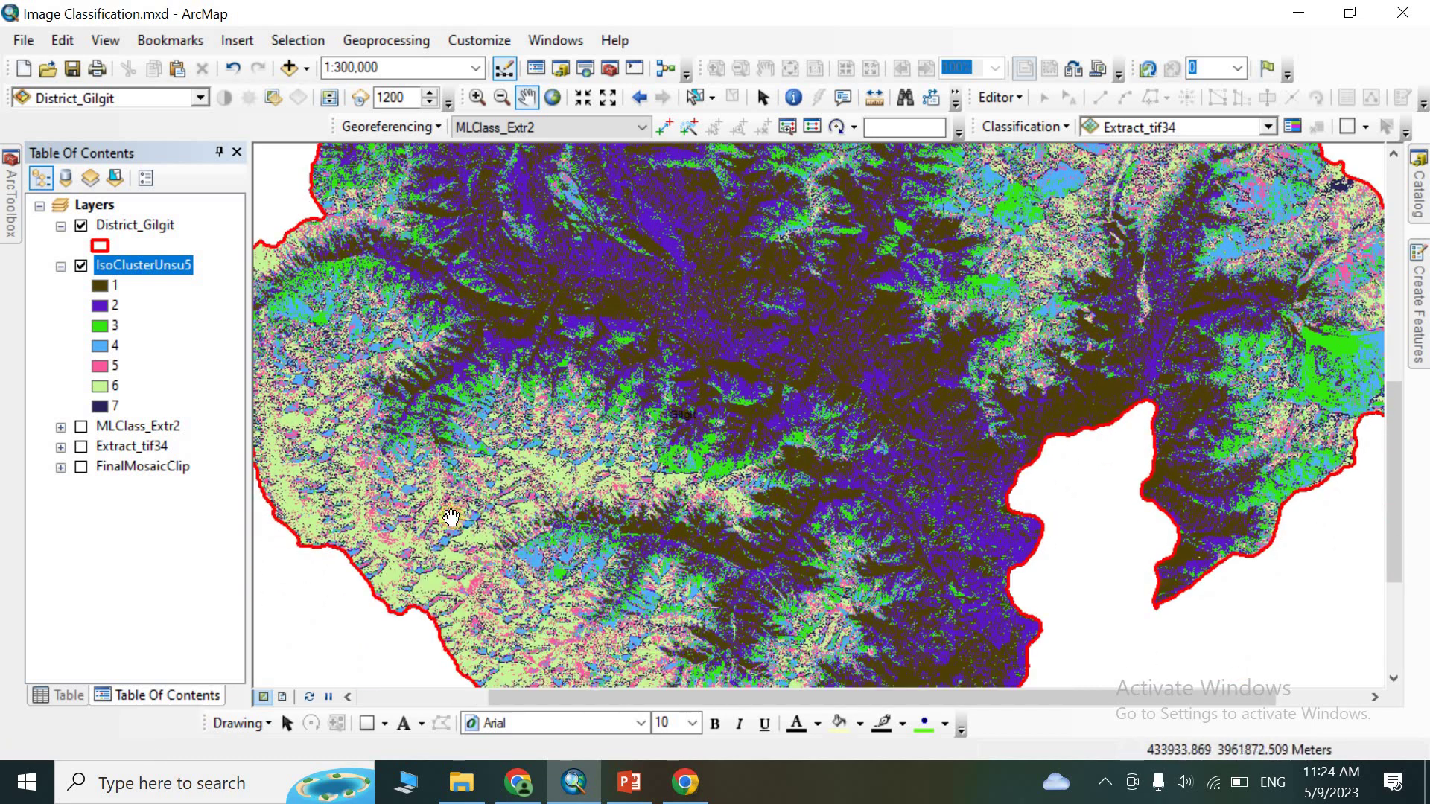
left_click_drag(513, 504, 592, 478)
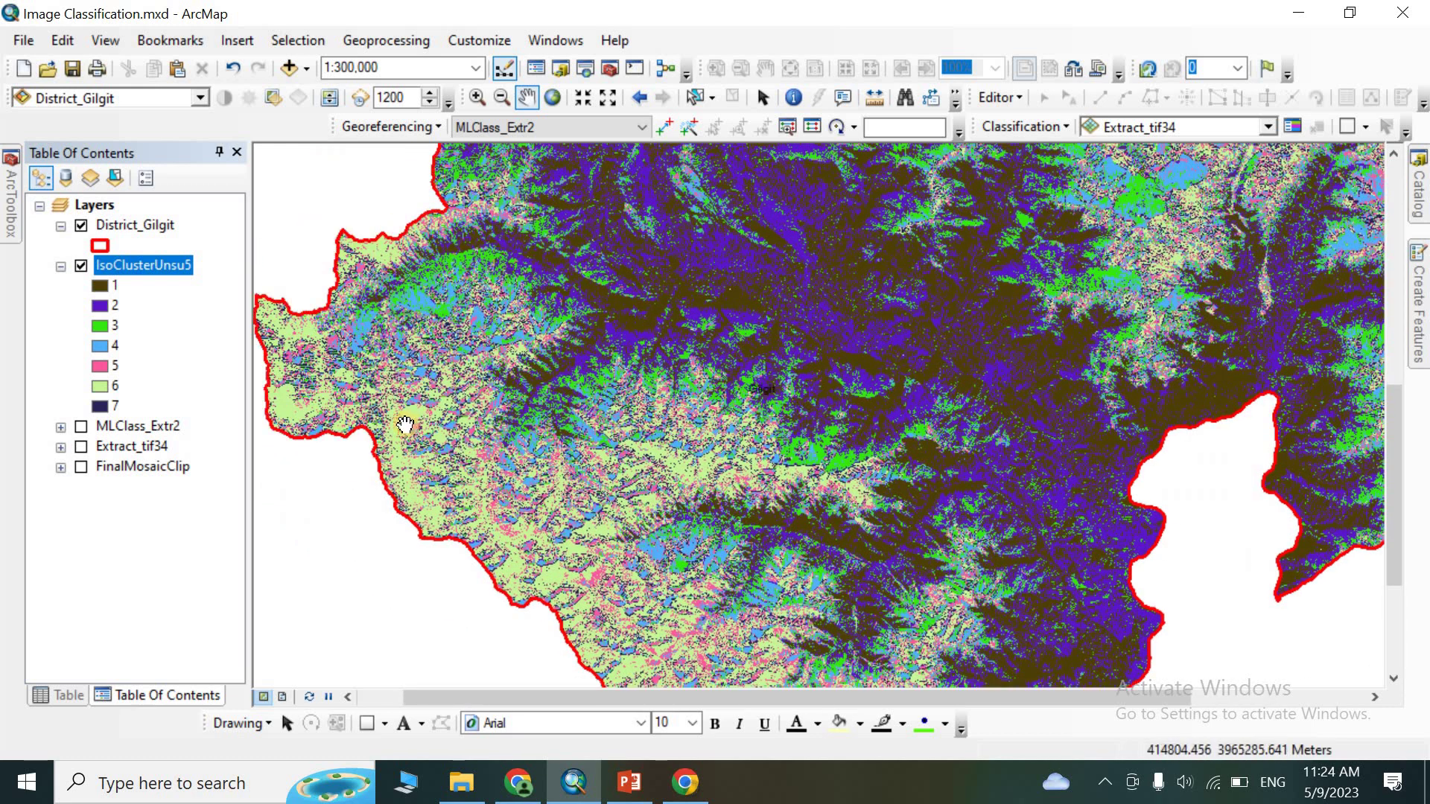
Step: Turn Extract_tif34 back on and toggle IsoClusterUnsu5 off and on to compare the classification with the source image
left_click(80, 266)
left_click(80, 447)
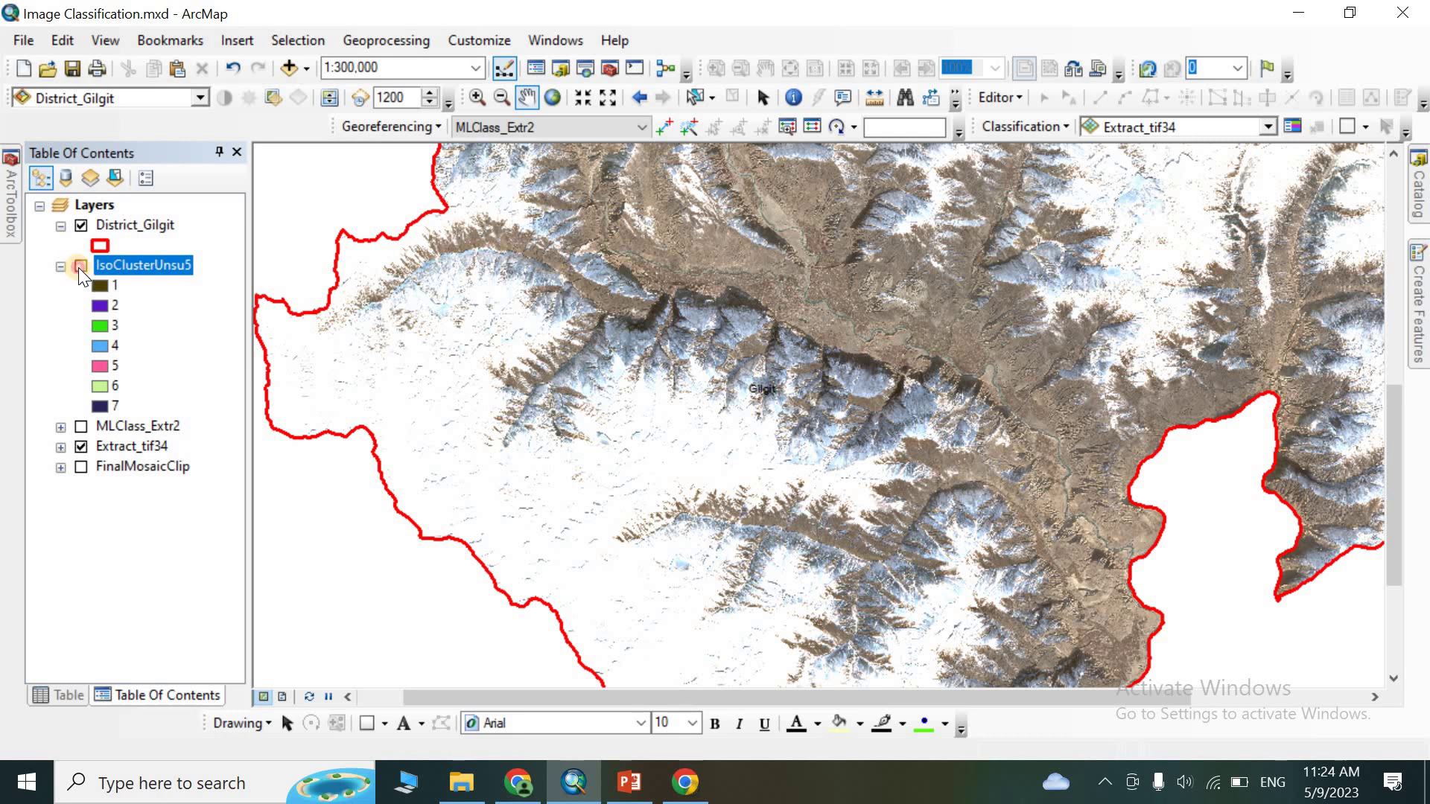
left_click(80, 266)
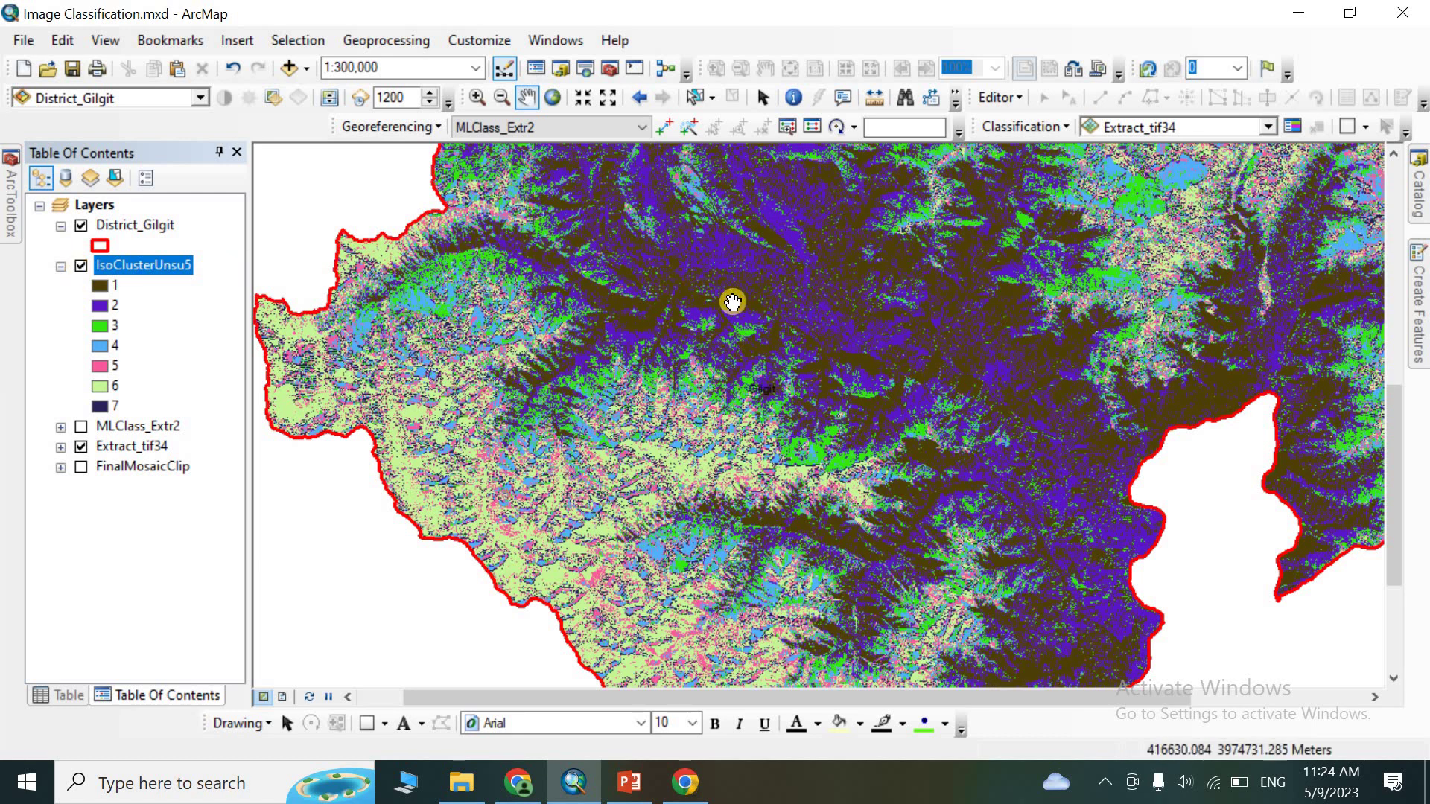
scroll(719, 306, "down", 3)
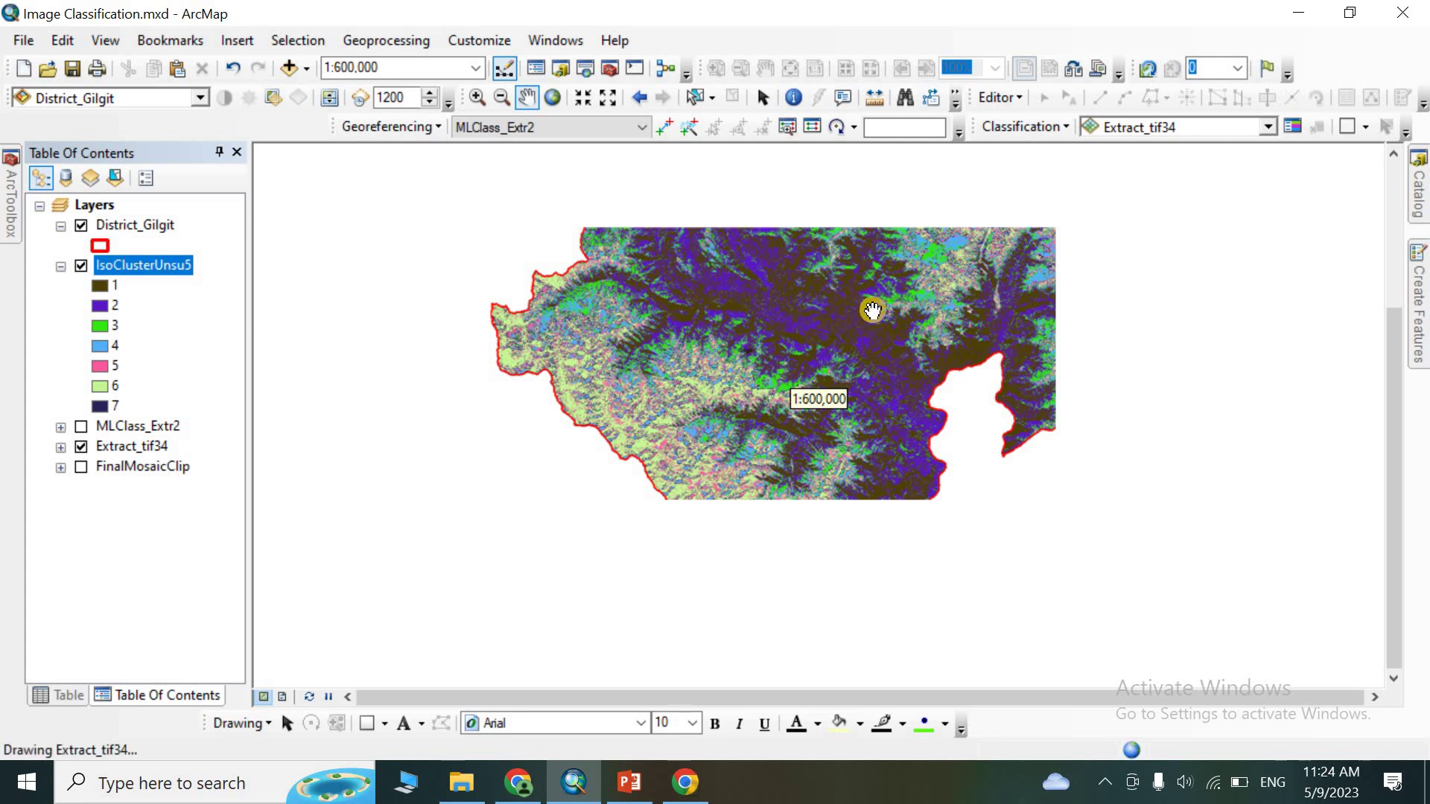
Step: Switch to the Image Classification presentation in PowerPoint and review the two classification types on slide 2
left_click(630, 784)
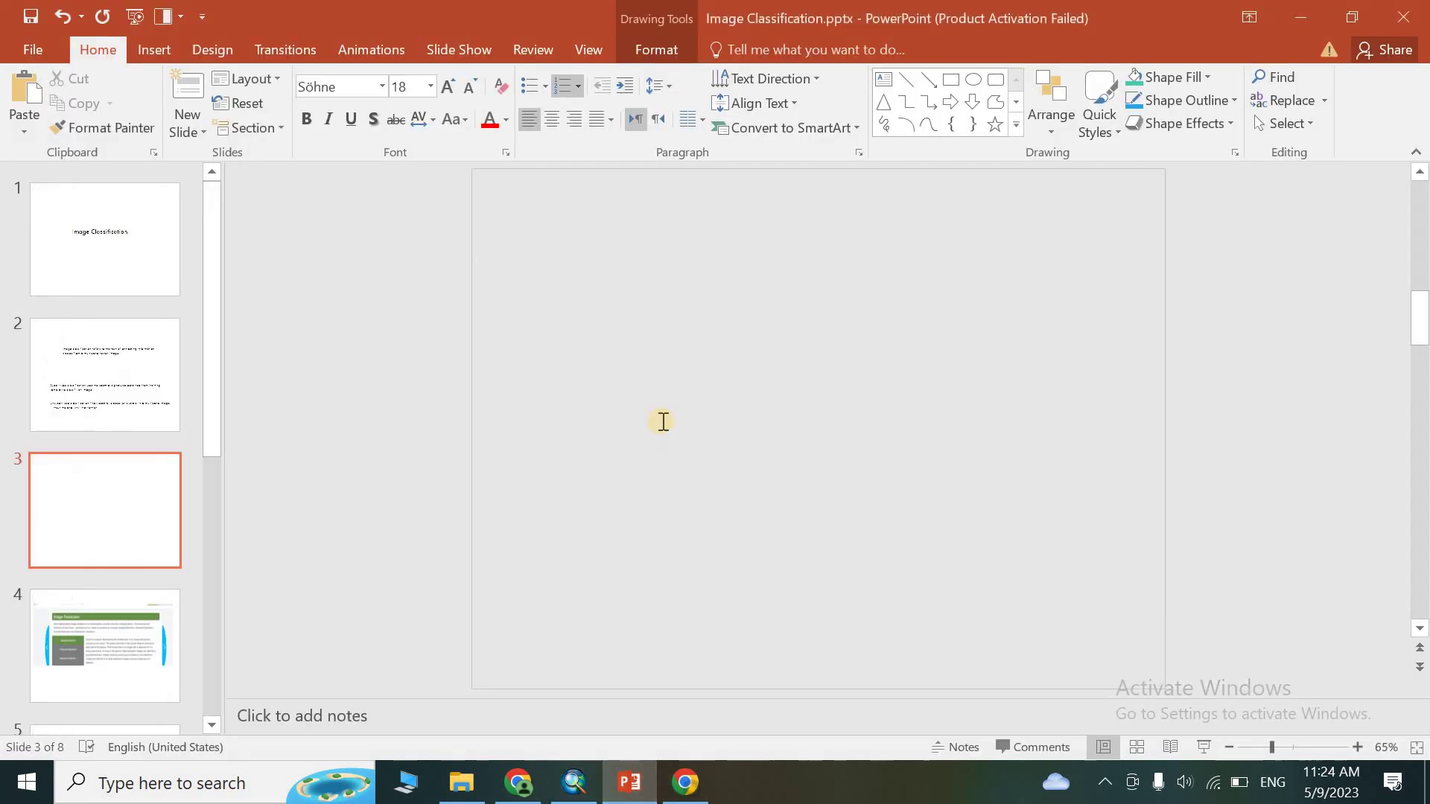
left_click(167, 386)
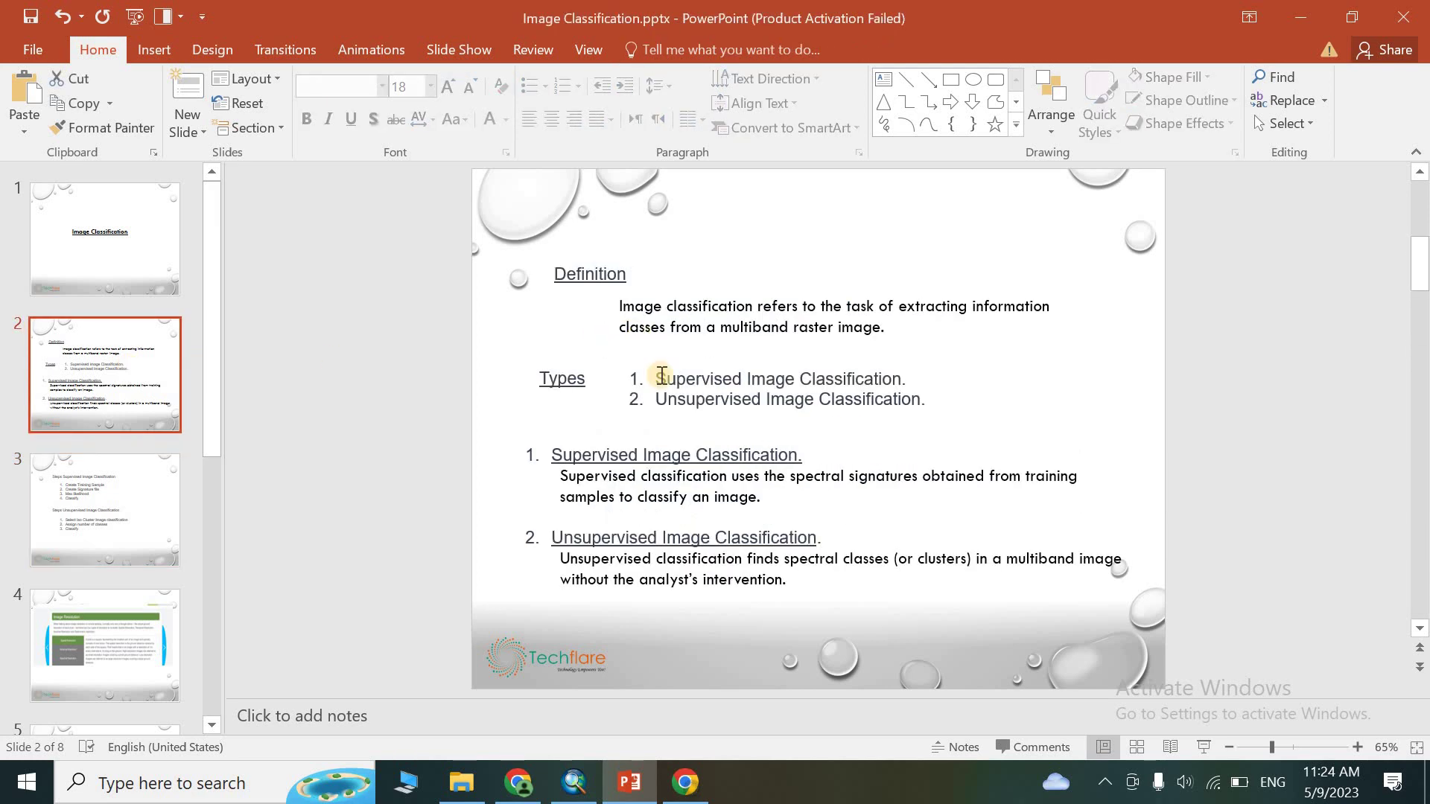
left_click_drag(657, 374, 928, 395)
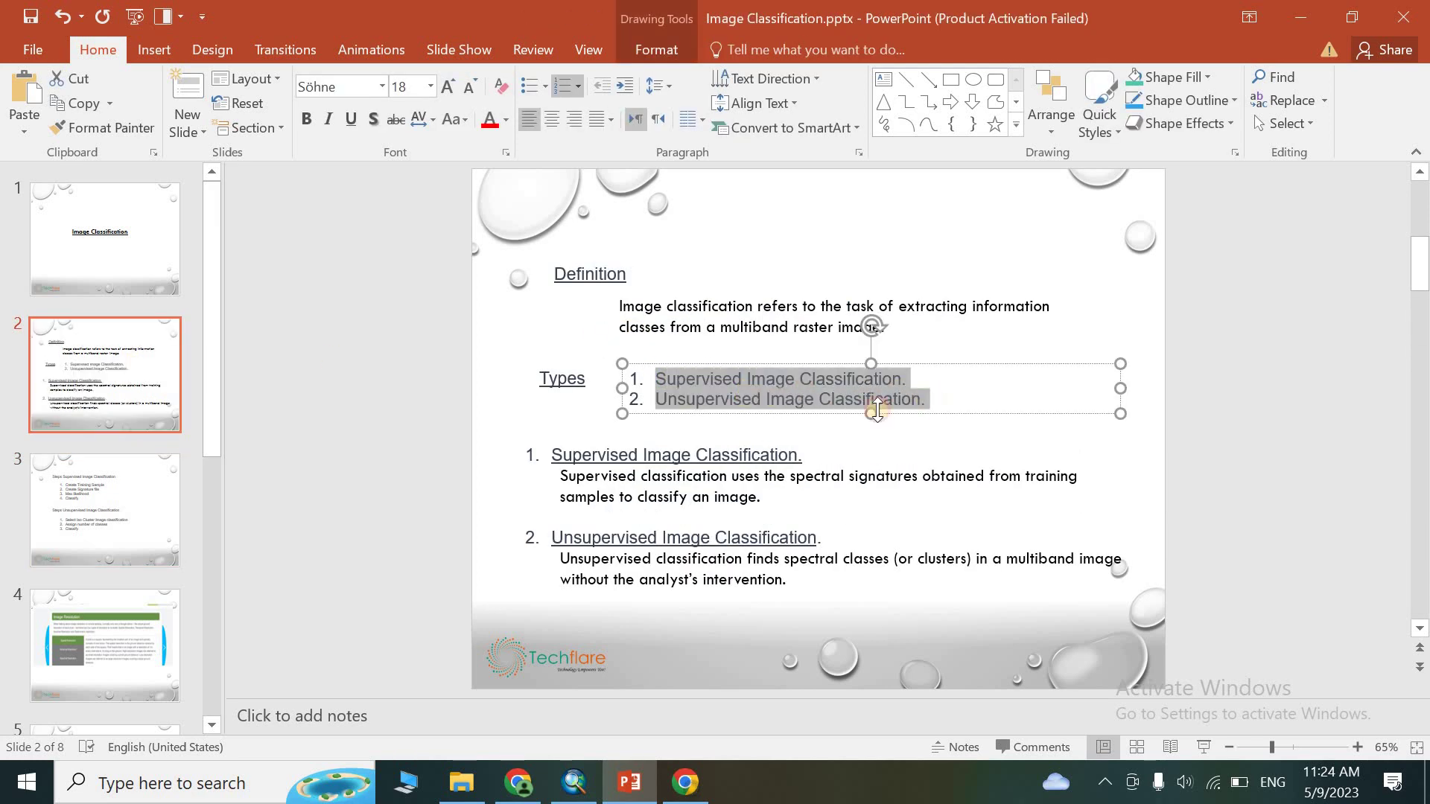
Step: Switch back to ArcMap and hide the IsoClusterUnsu5 layer to expose the Extract_tif34 image
left_click(574, 782)
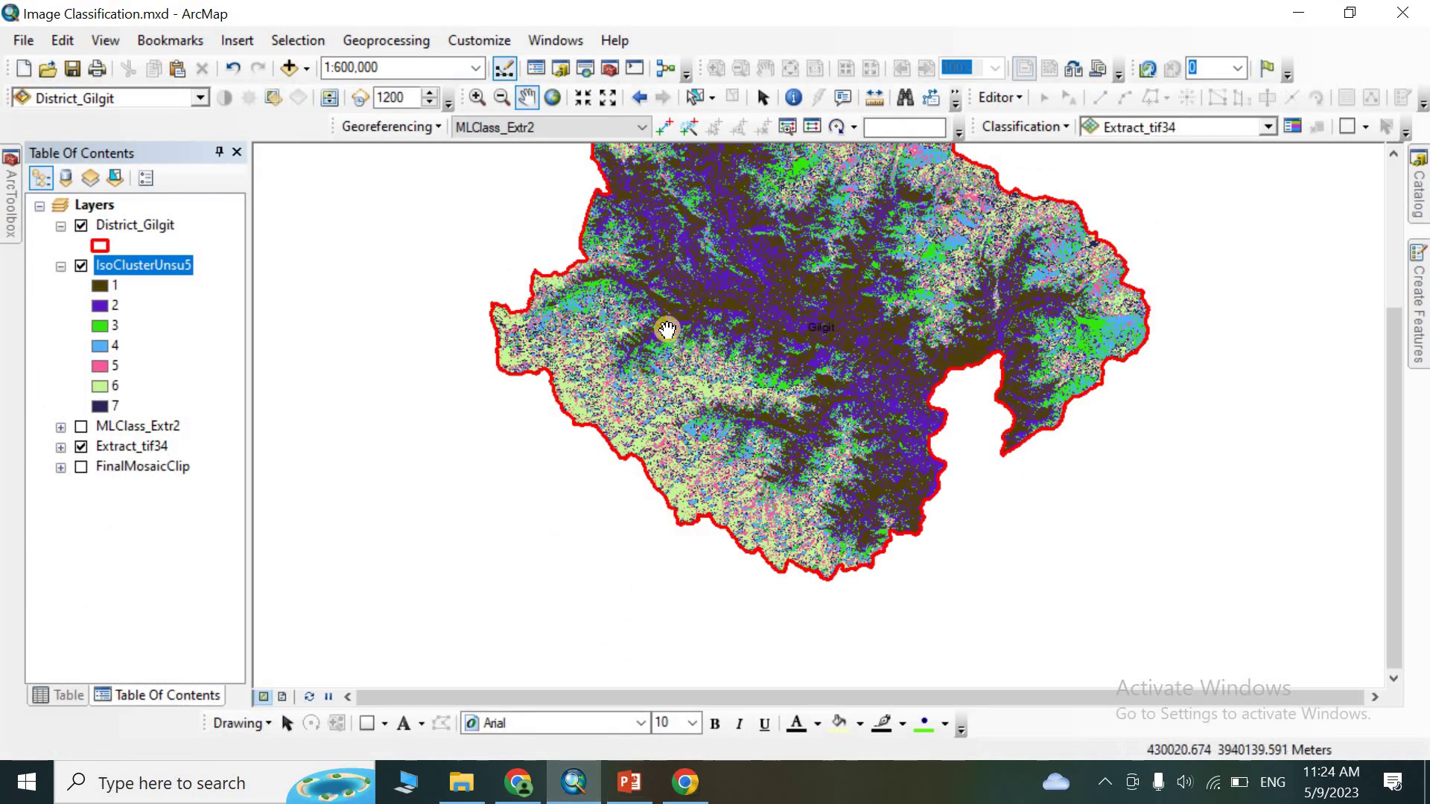
left_click(80, 266)
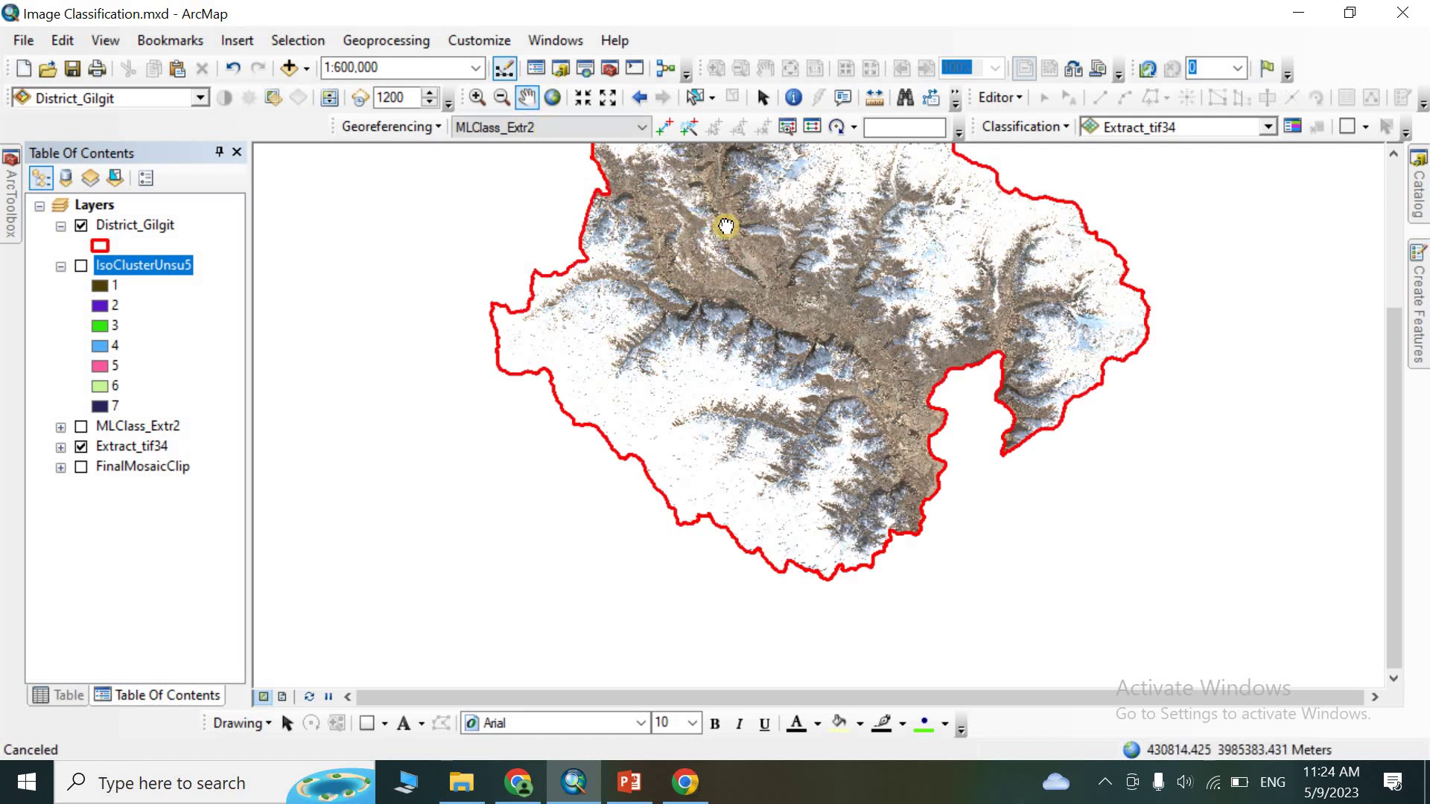
left_click_drag(724, 227, 685, 344)
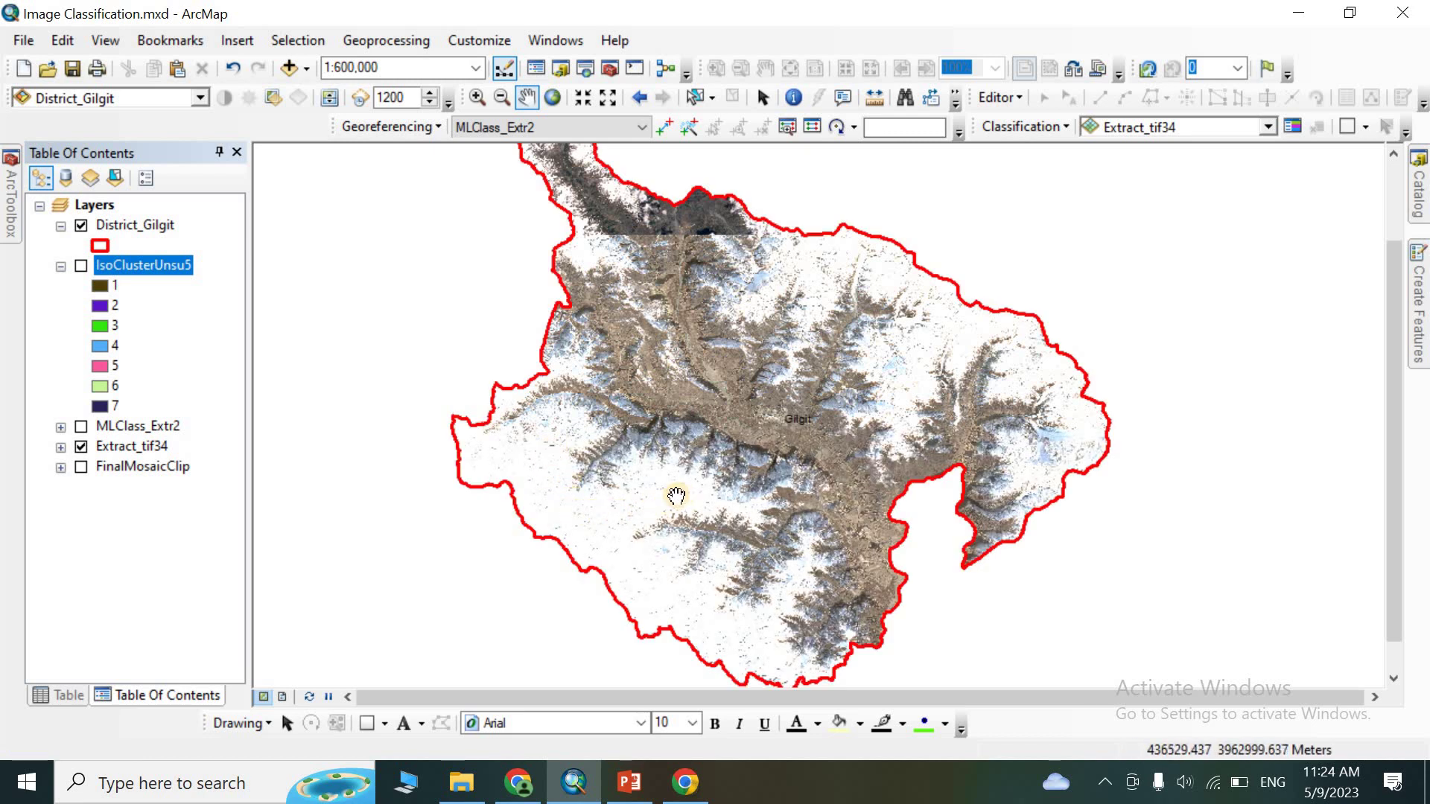
Step: Draw a small rectangular training sample over the snow area in the district's southwest
left_click(1345, 128)
left_click_drag(531, 474, 548, 493)
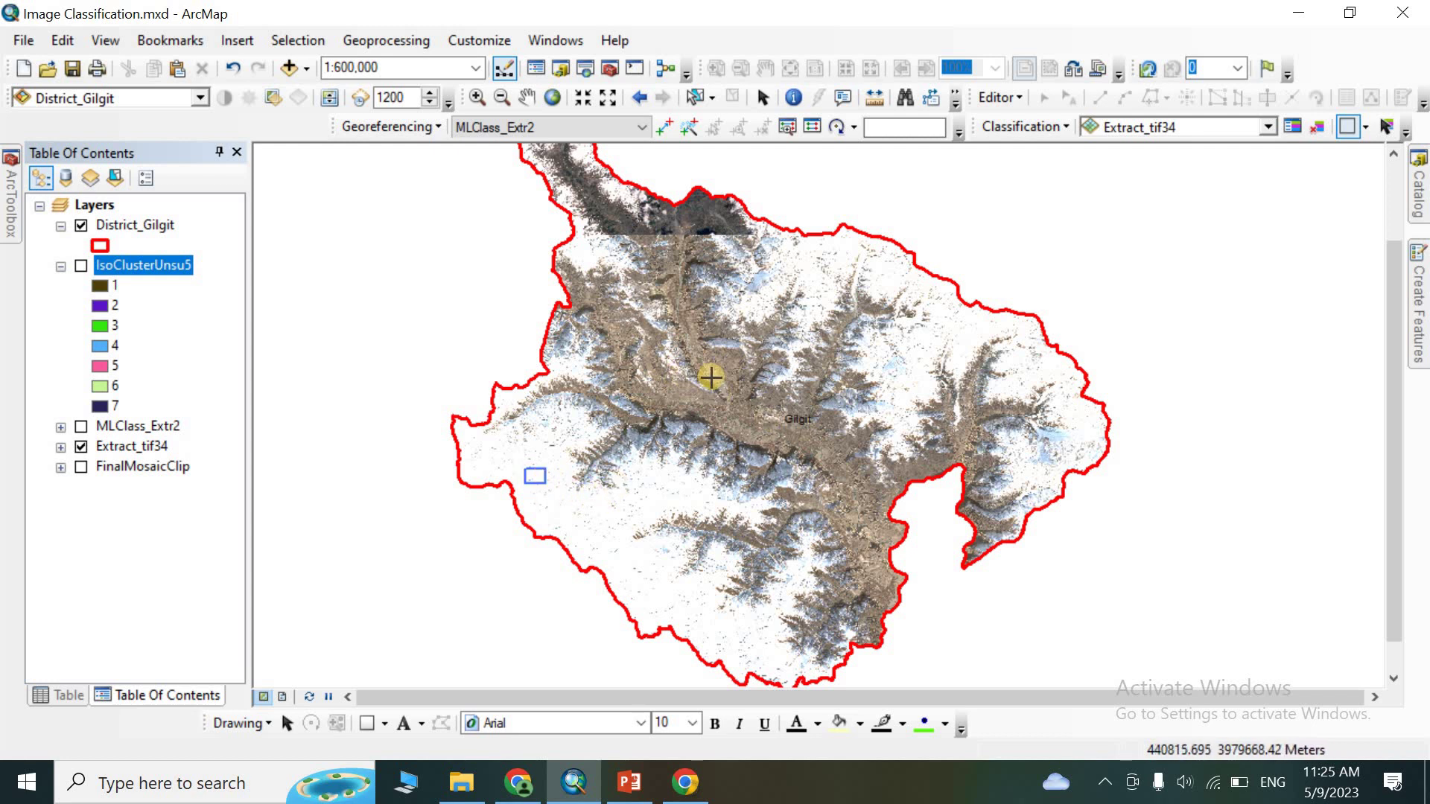
Step: Draw small and larger rectangular training samples over the two sandy river flats and the mountain slope just north and west of Gilgit
scroll(717, 380, "down", 4)
scroll(716, 381, "down", 5)
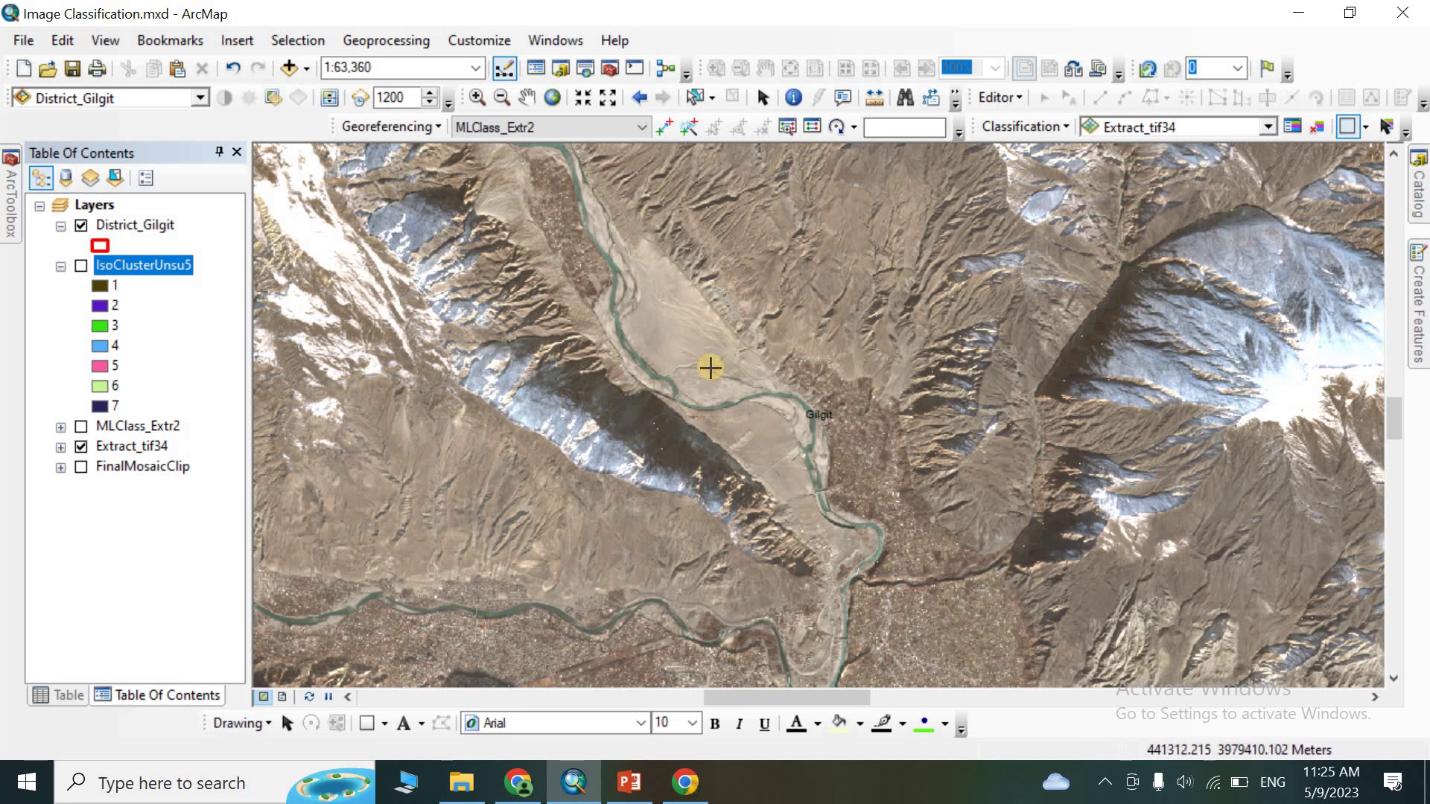
scroll(629, 183, "down", 1)
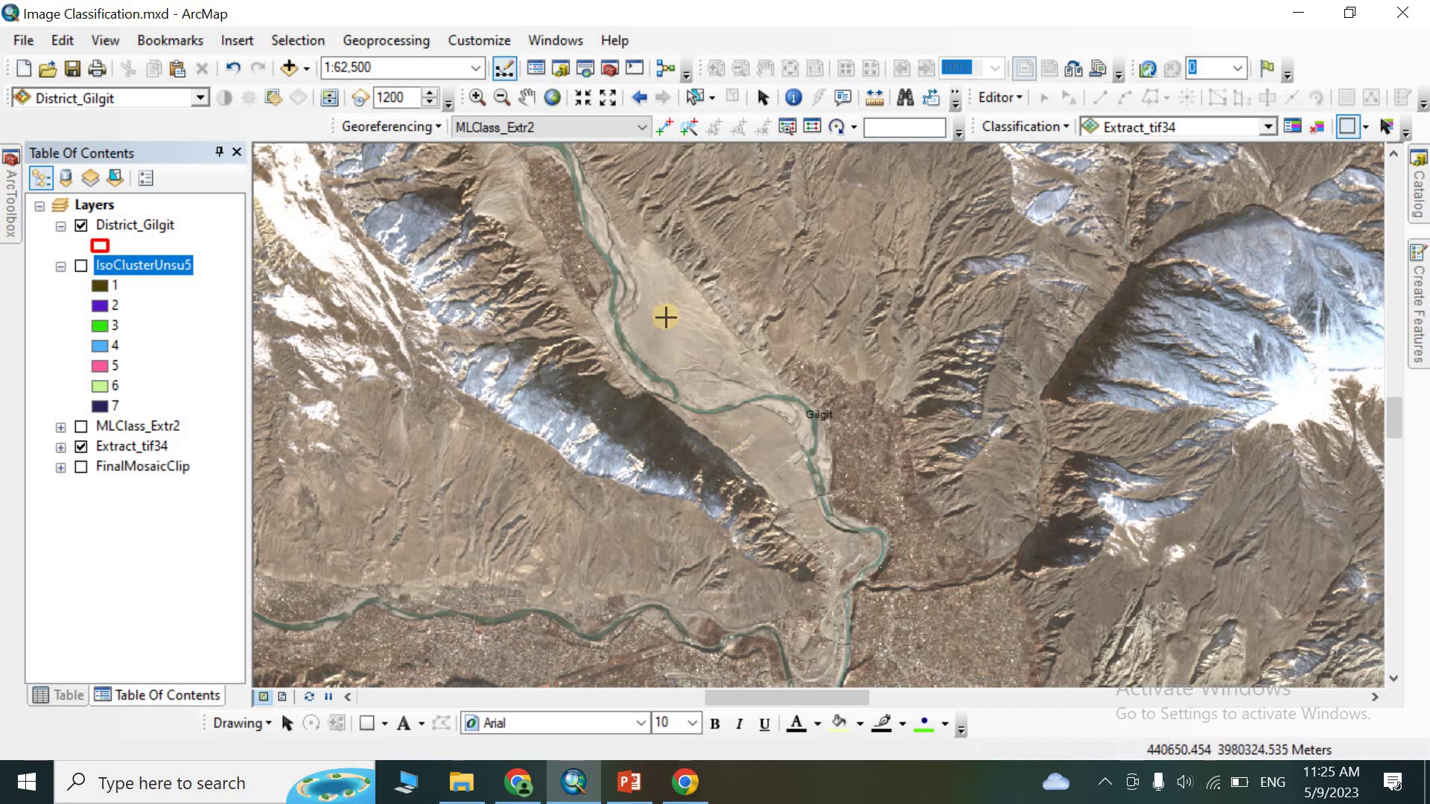
left_click_drag(665, 317, 687, 333)
left_click_drag(744, 431, 767, 452)
left_click_drag(783, 281, 805, 313)
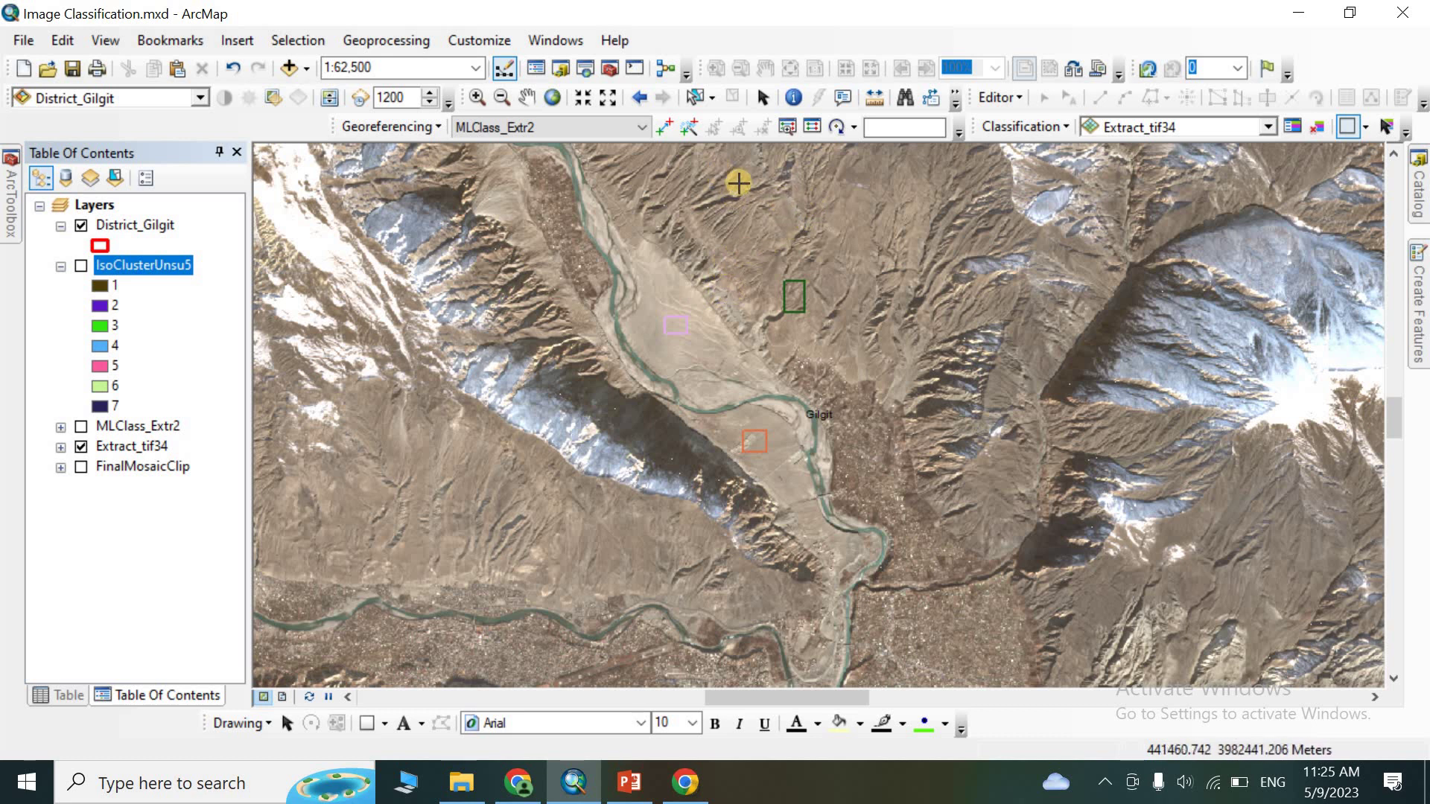
left_click_drag(776, 177, 1076, 340)
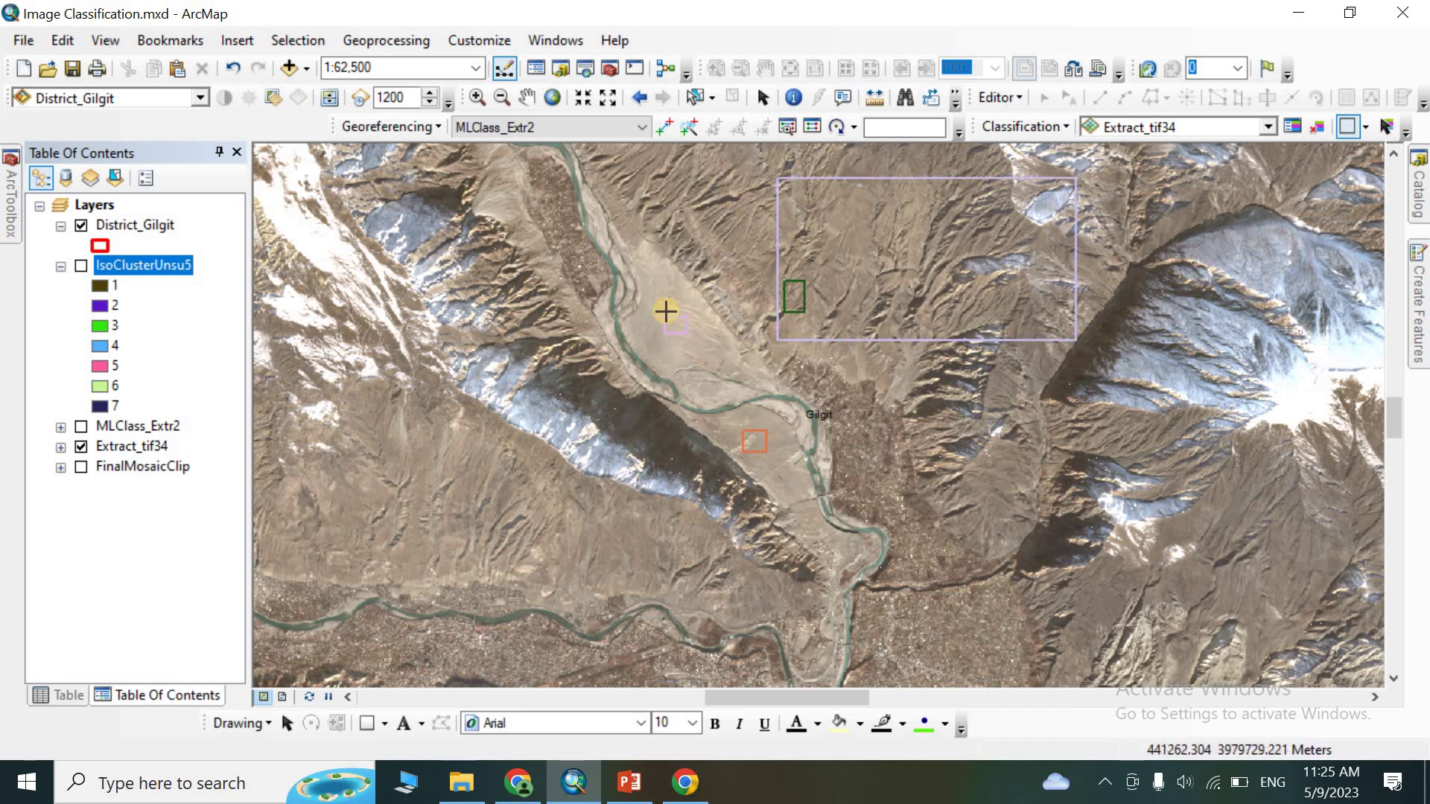
mouse_move(638, 285)
left_mouse_down()
mouse_move(722, 377)
mouse_move(807, 533)
left_mouse_up()
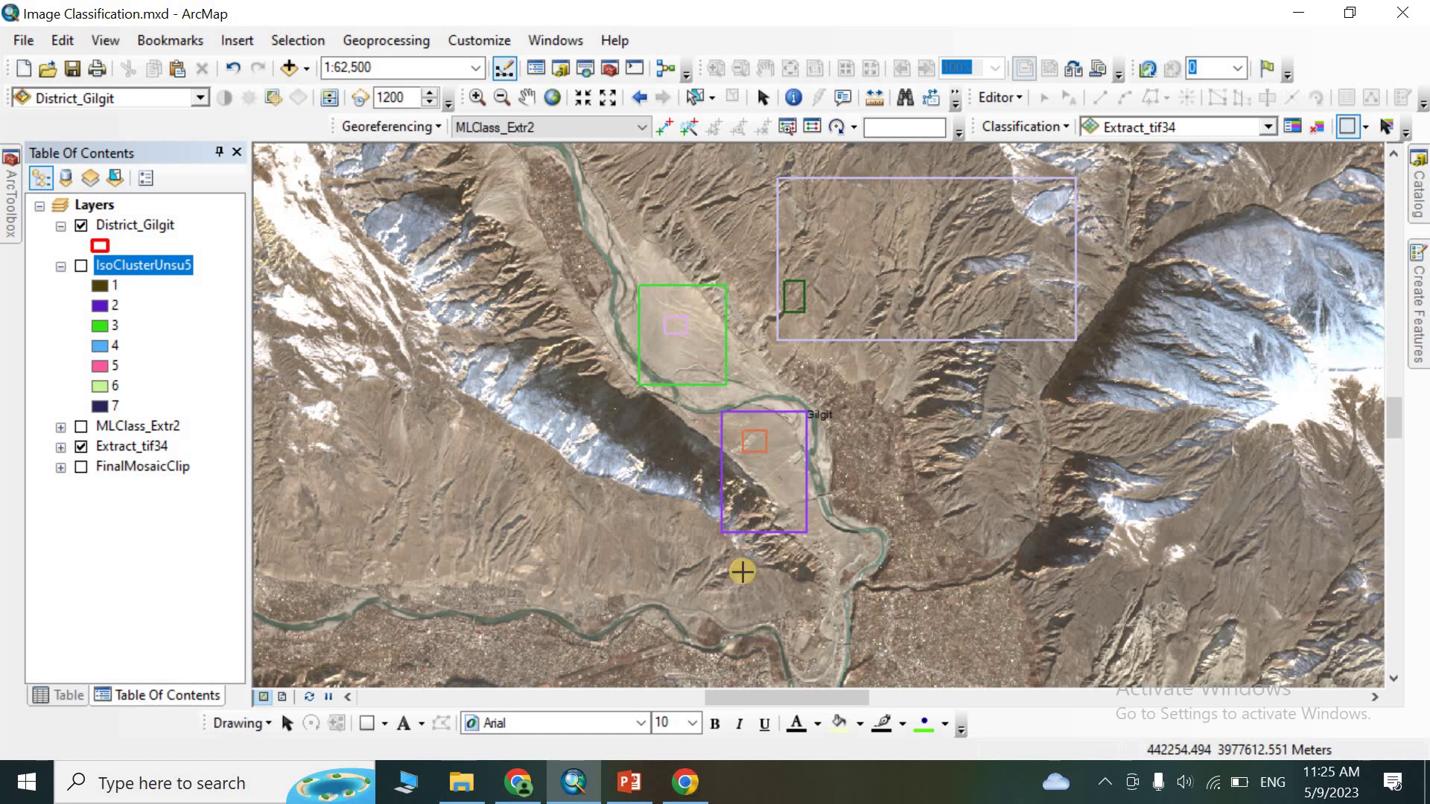
Step: Turn the IsoClusterUnsu5 layer back on to examine how the unsupervised classification treats the sampled river flats and slope
left_click(80, 266)
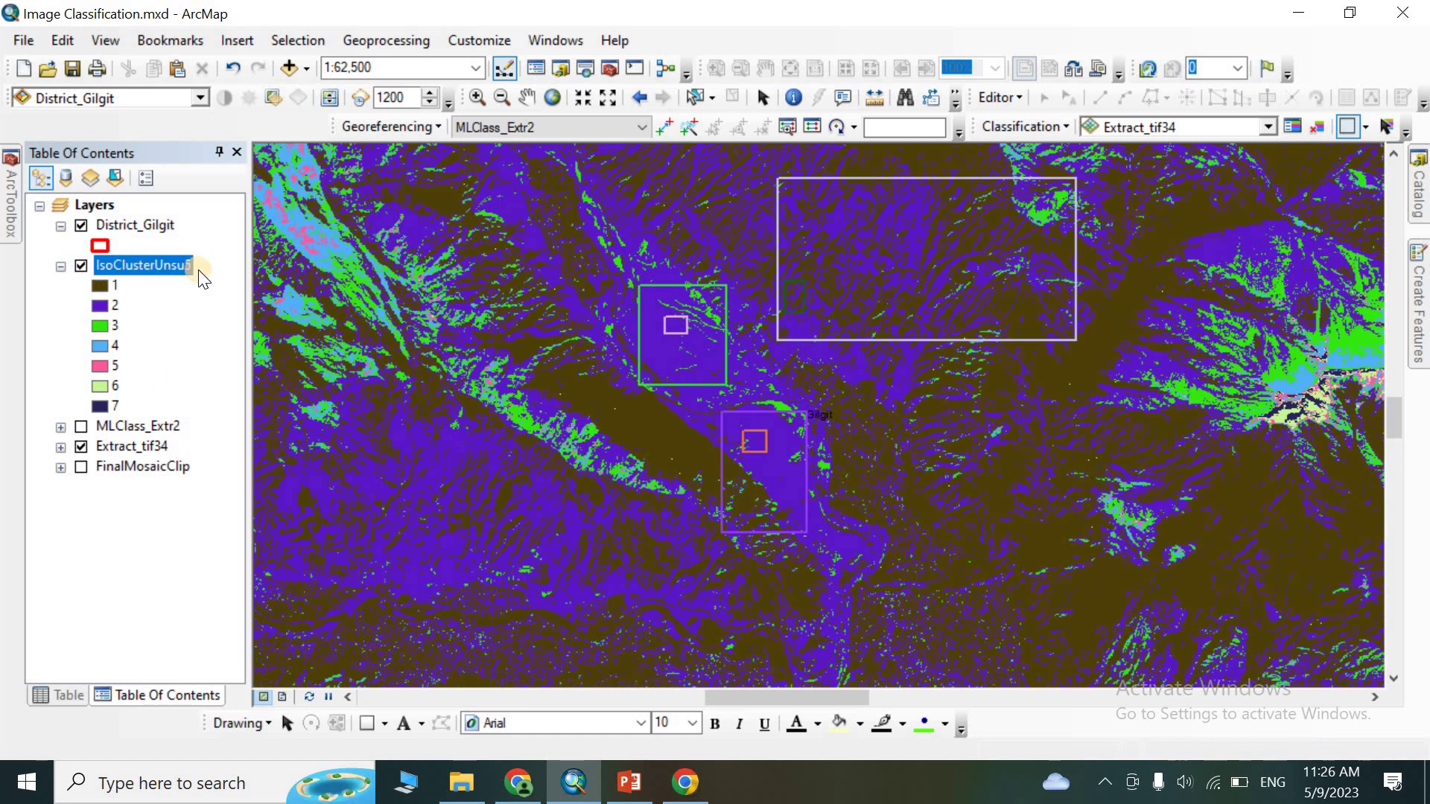
scroll(659, 303, "down", 3)
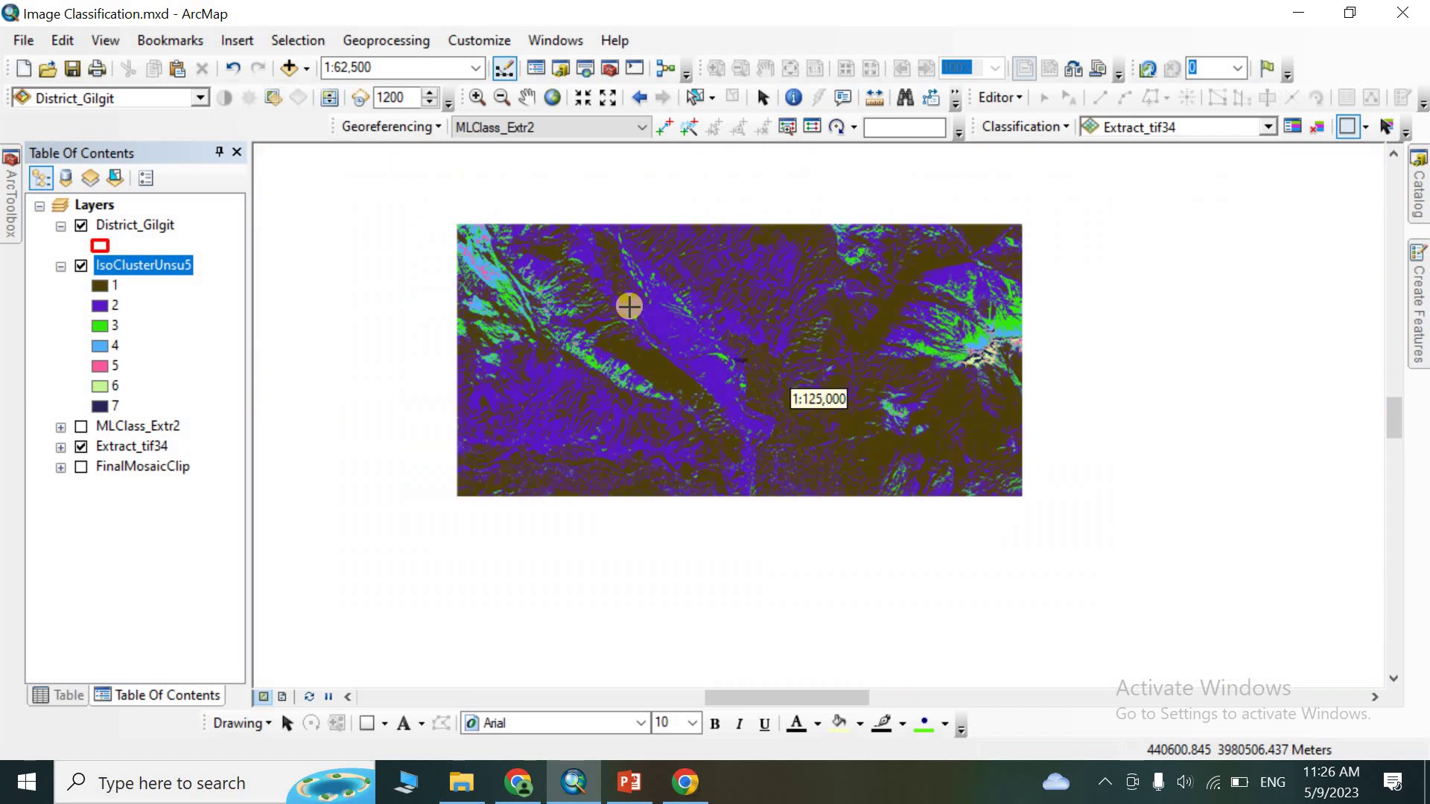